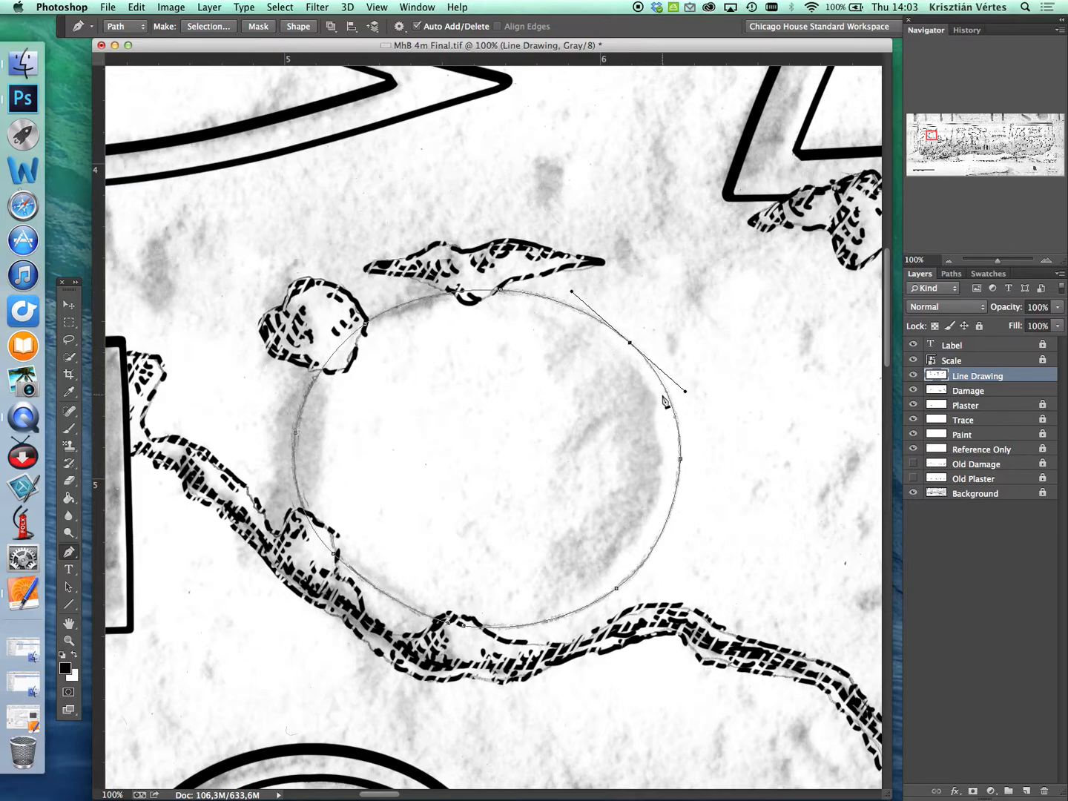
# - Stroke the oval path on the Line Drawing layer with a 20 px brush, without simulated pressure
pyautogui.scroll(-2, 709, 408)
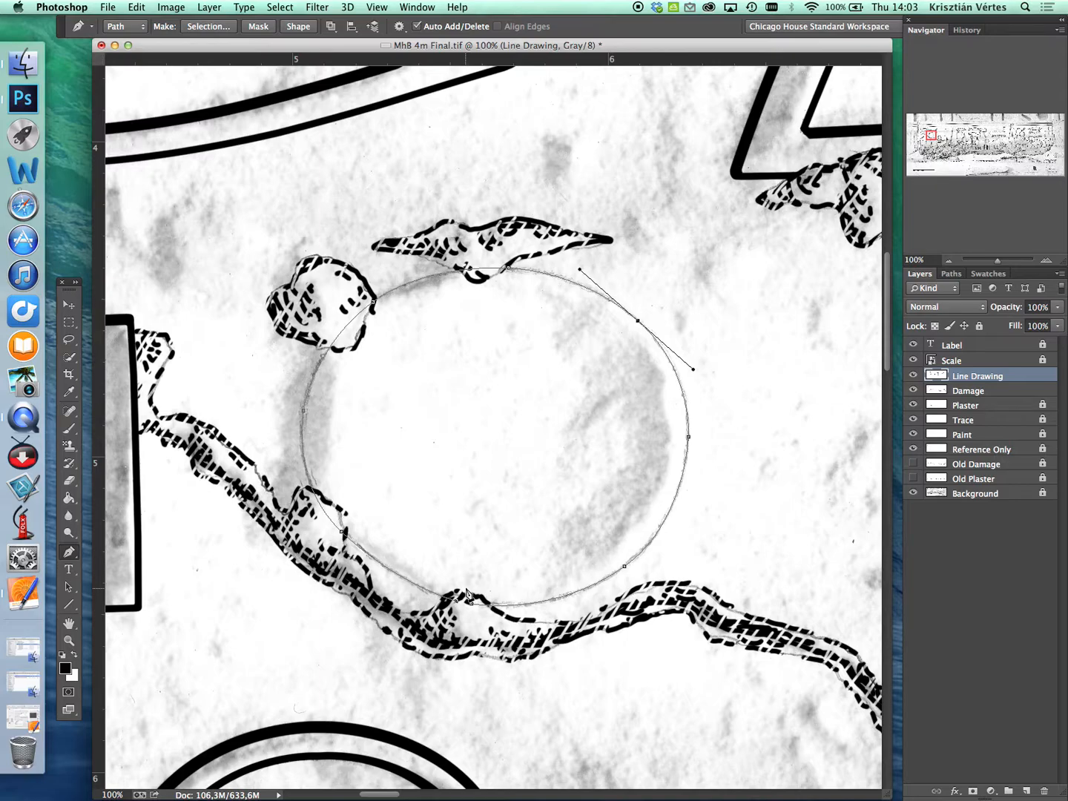
pyautogui.click(69, 430)
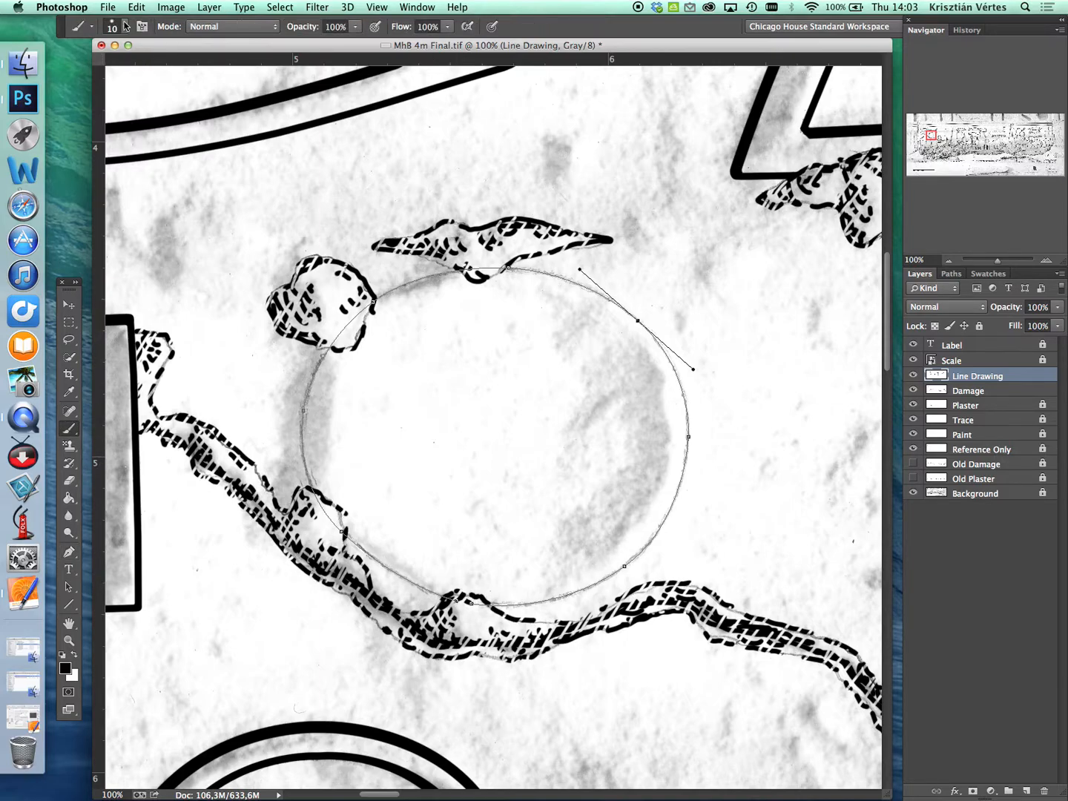
pyautogui.click(126, 26)
pyautogui.click(170, 128)
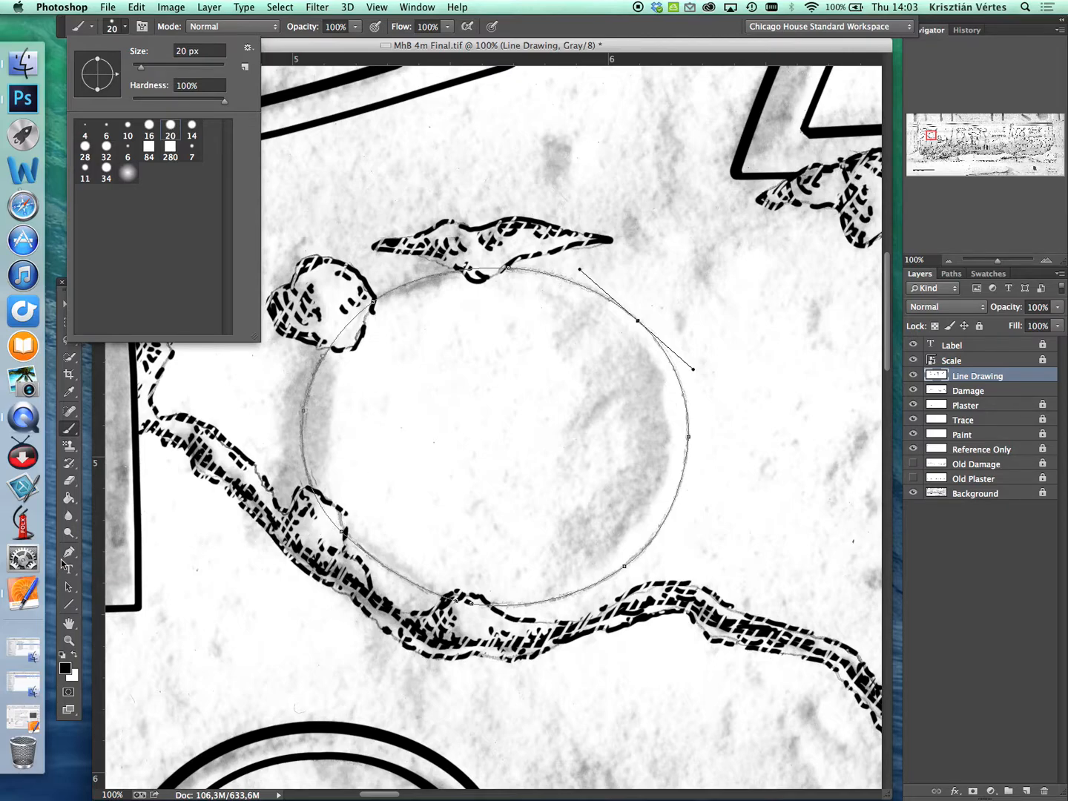
pyautogui.click(69, 552)
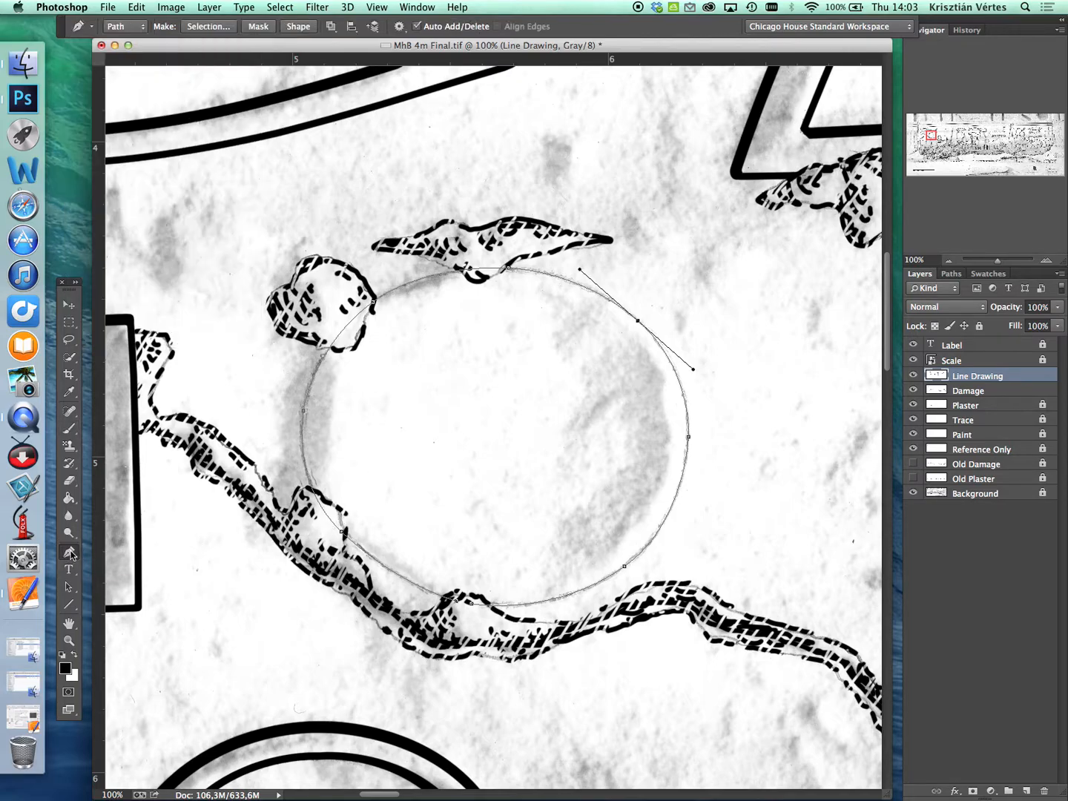
pyautogui.rightClick(625, 317)
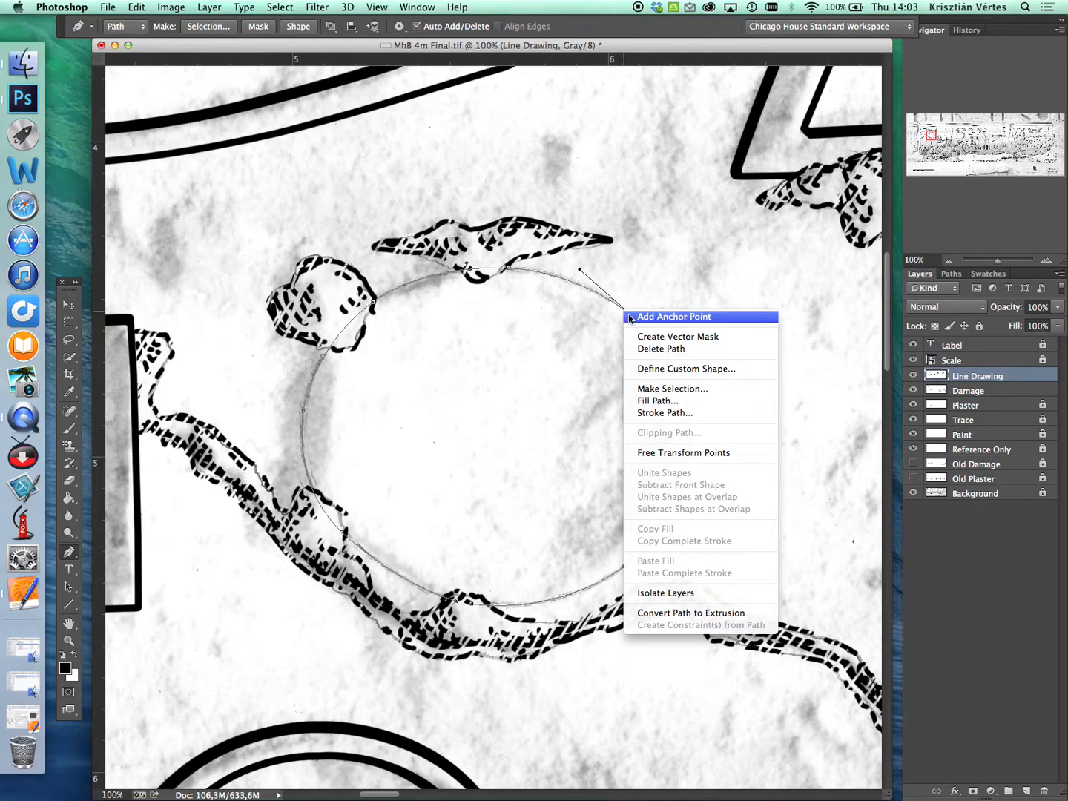
pyautogui.click(686, 413)
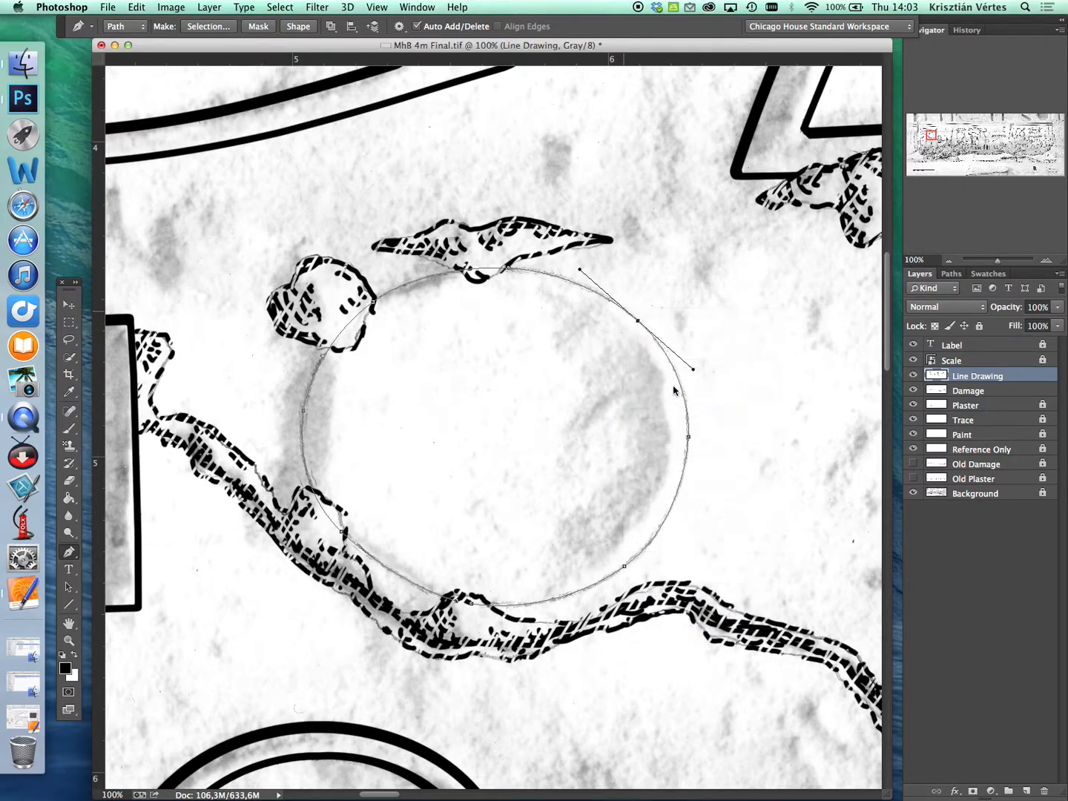
pyautogui.click(723, 343)
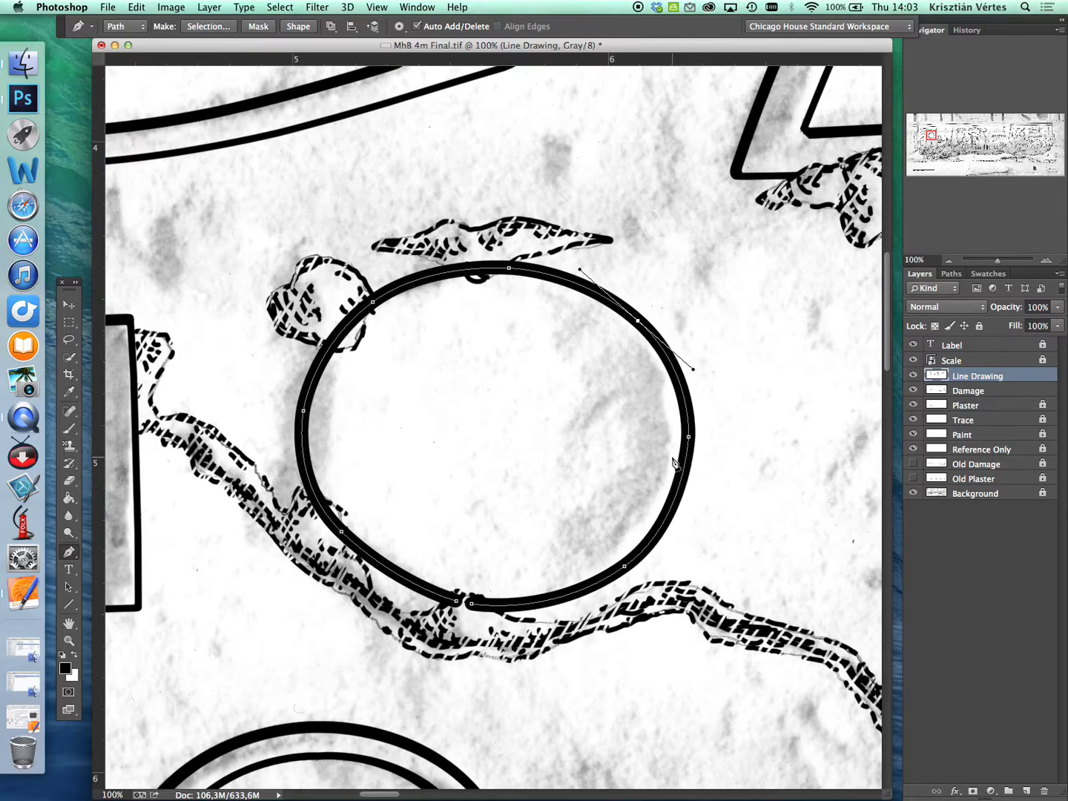
# - Set the Line Drawing layer's opacity to 70%
pyautogui.click(1056, 310)
pyautogui.moveTo(1059, 327)
pyautogui.mouseDown()
pyautogui.moveTo(1028, 327)
pyautogui.moveTo(1040, 326)
pyautogui.mouseUp()
pyautogui.click(1039, 327)
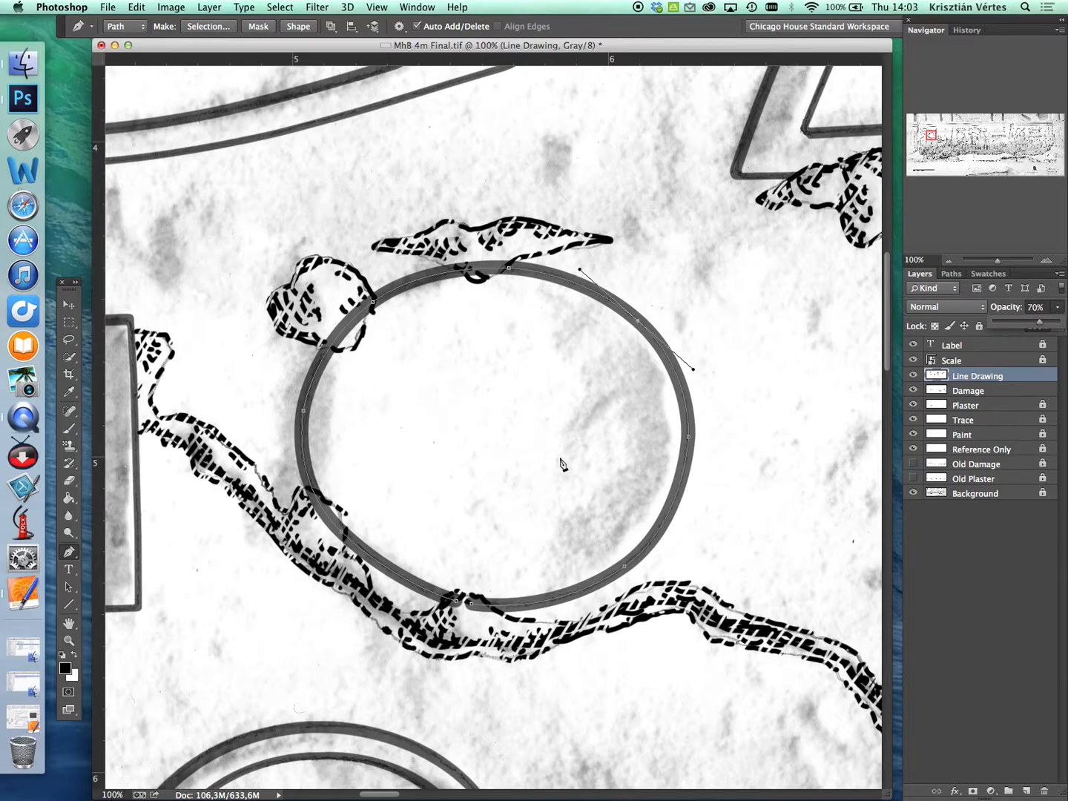
# - Erase the thick stroke along the oval's lower-right side, from the right shoulder down to the gap at the base
pyautogui.click(71, 481)
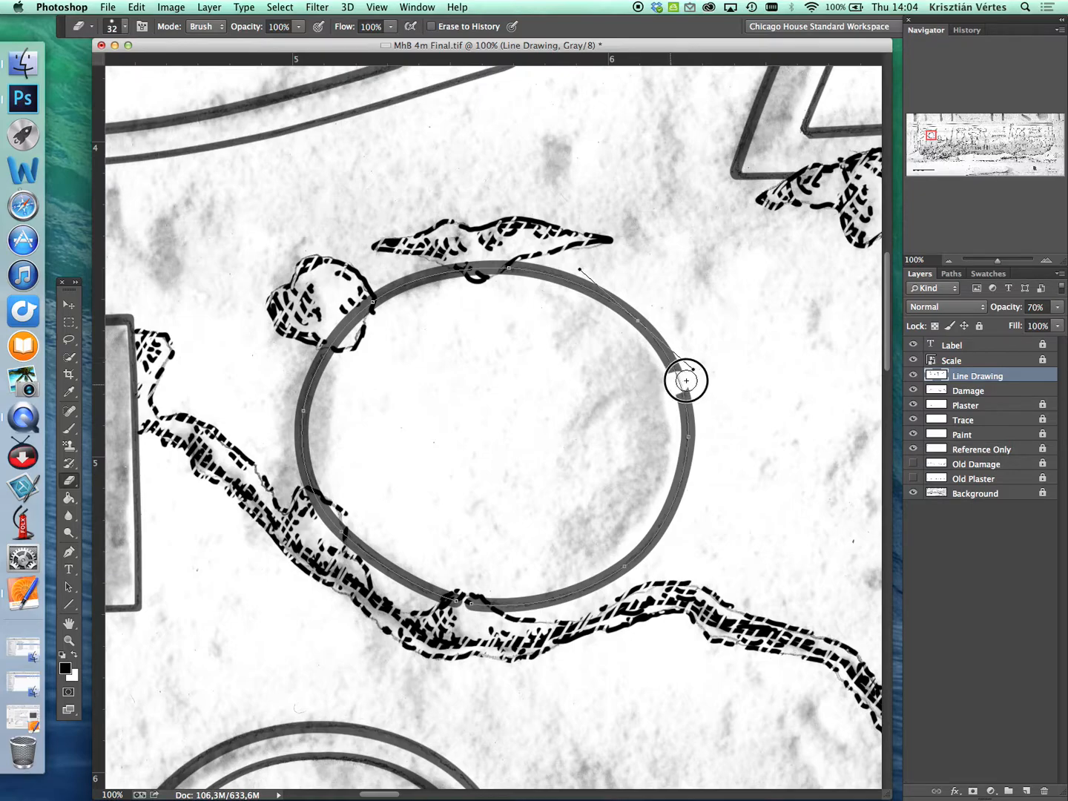
pyautogui.moveTo(694, 391)
pyautogui.mouseDown()
pyautogui.moveTo(683, 491)
pyautogui.moveTo(651, 537)
pyautogui.mouseUp()
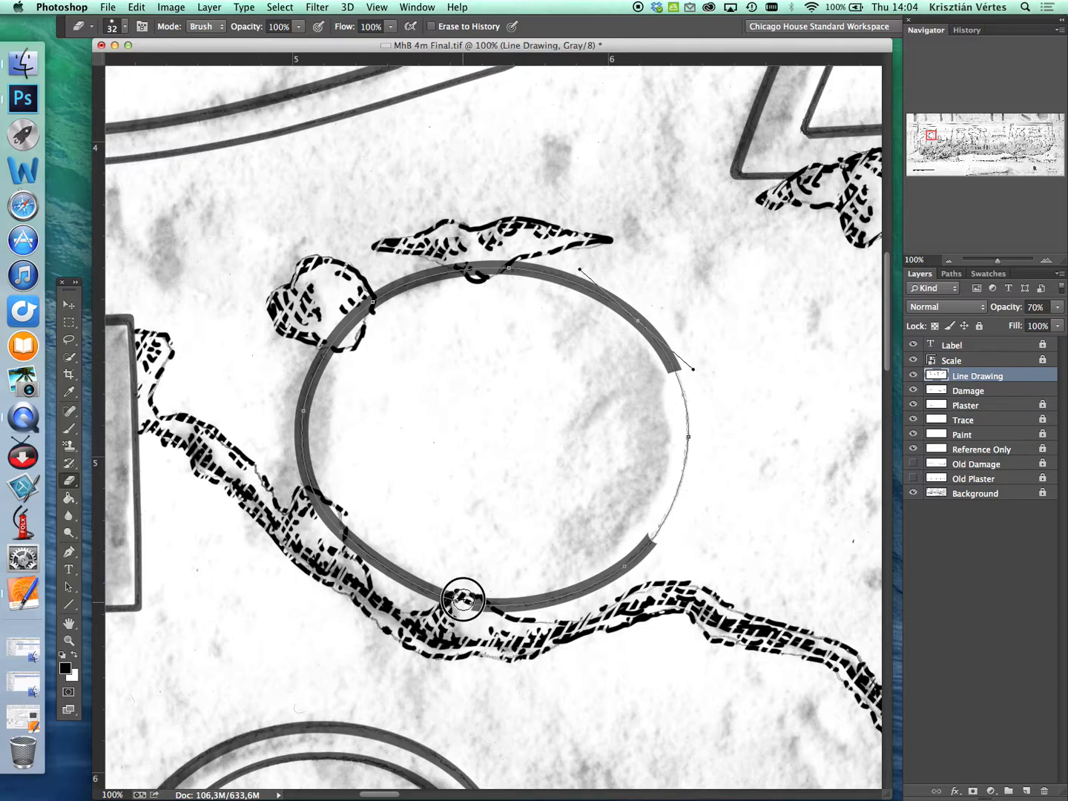
pyautogui.moveTo(465, 599)
pyautogui.mouseDown()
pyautogui.moveTo(561, 596)
pyautogui.moveTo(540, 604)
pyautogui.moveTo(636, 556)
pyautogui.moveTo(619, 576)
pyautogui.moveTo(627, 553)
pyautogui.mouseUp()
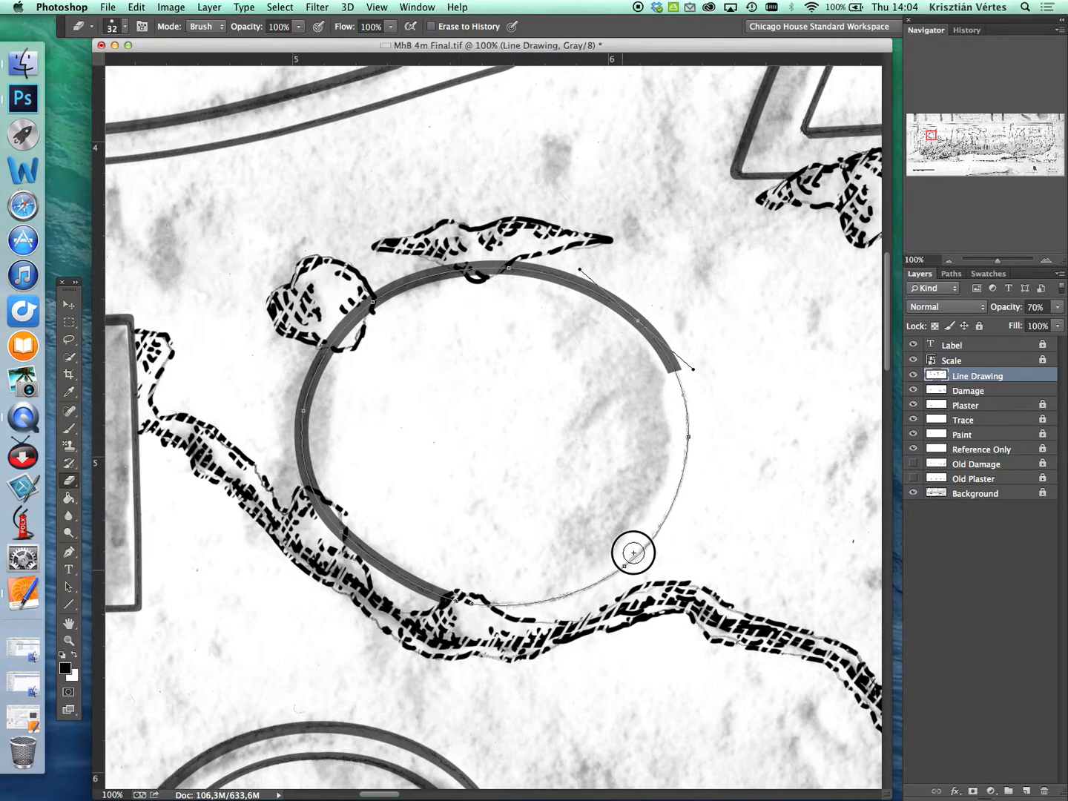
pyautogui.moveTo(471, 603); pyautogui.dragTo(463, 597)
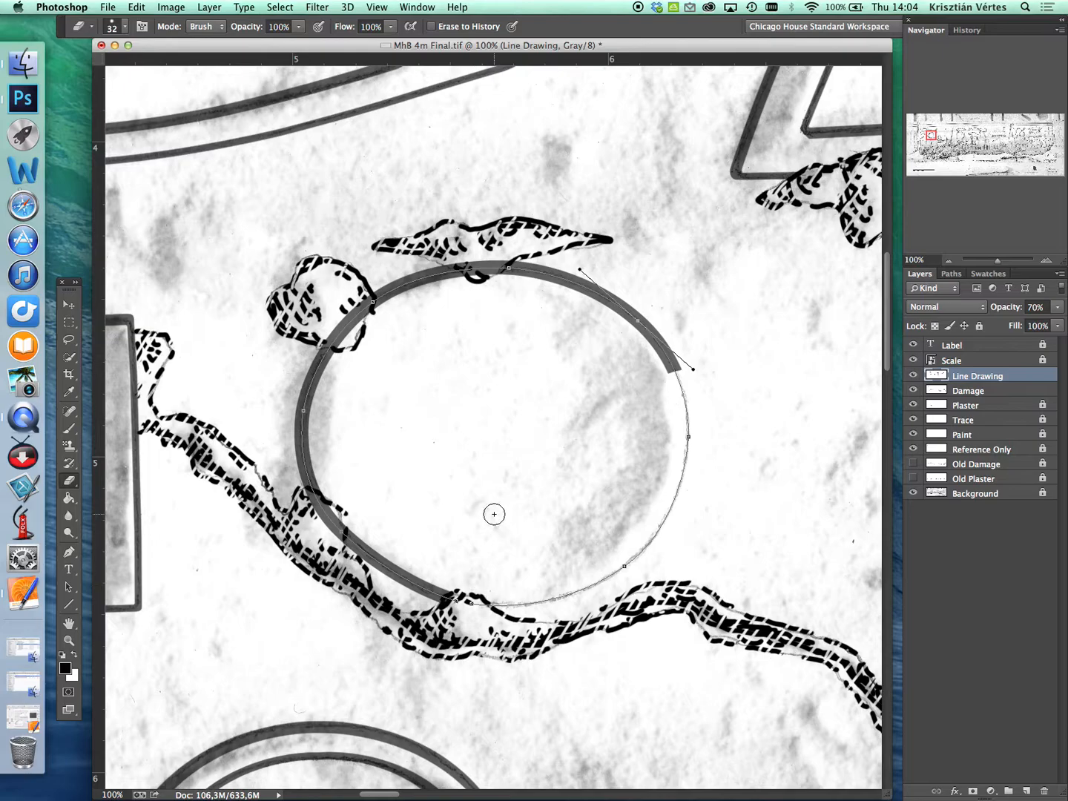
# - Stroke the oval path with a 10 px brush to fill the erased side with a thin line, and delete the path
pyautogui.click(69, 429)
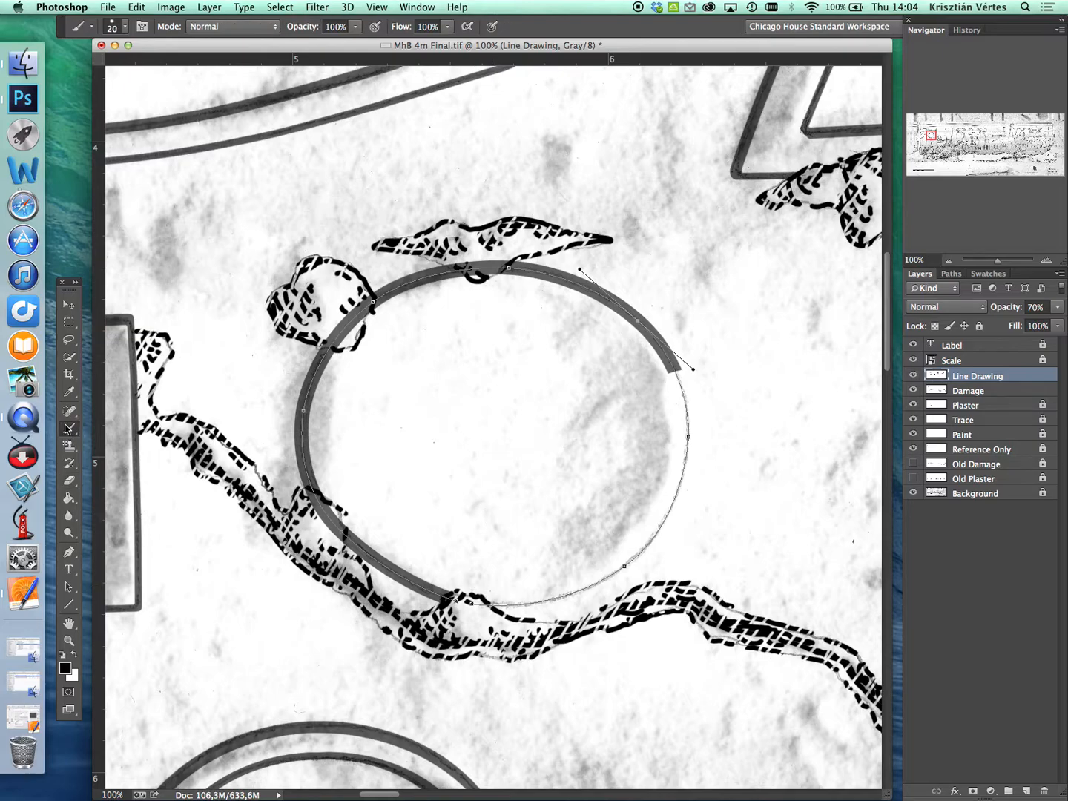
pyautogui.click(126, 29)
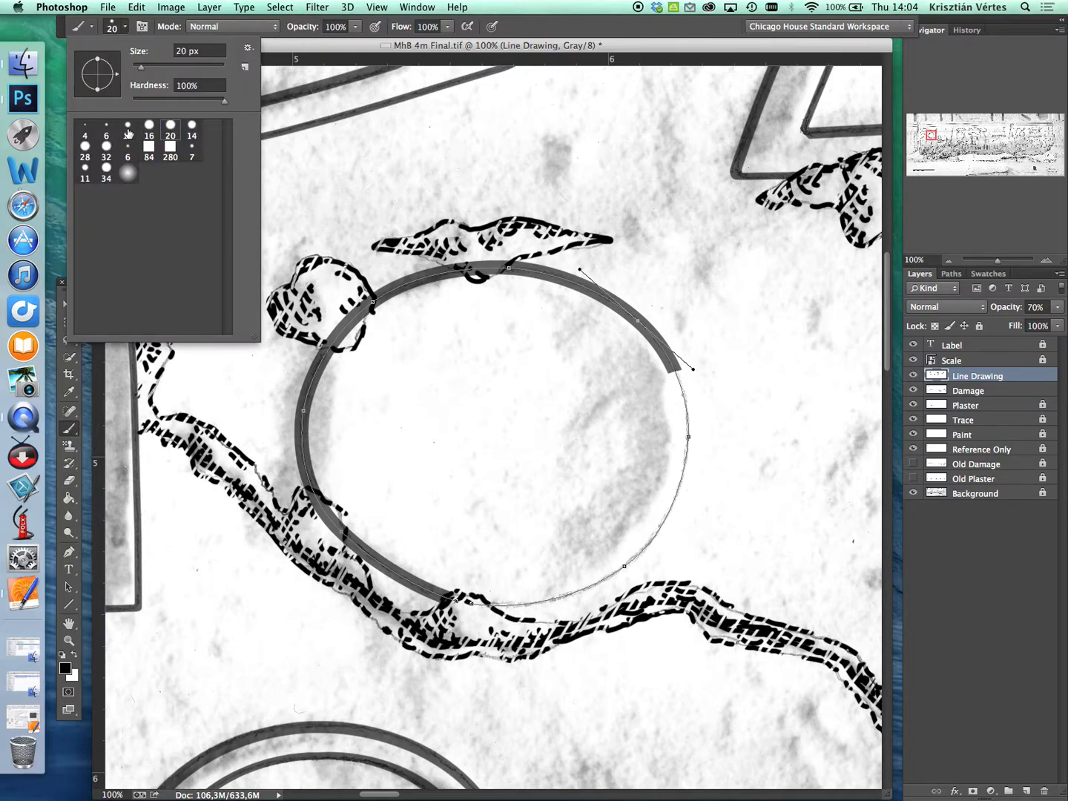
pyautogui.click(130, 130)
pyautogui.click(69, 552)
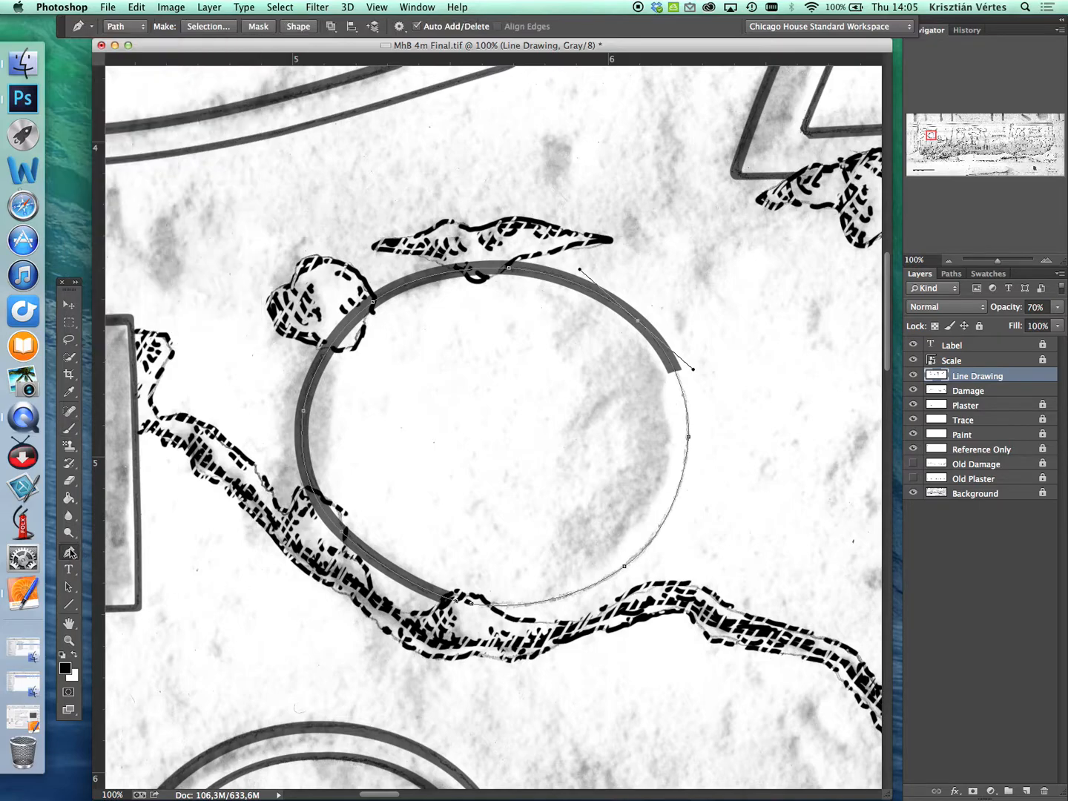
pyautogui.rightClick(664, 526)
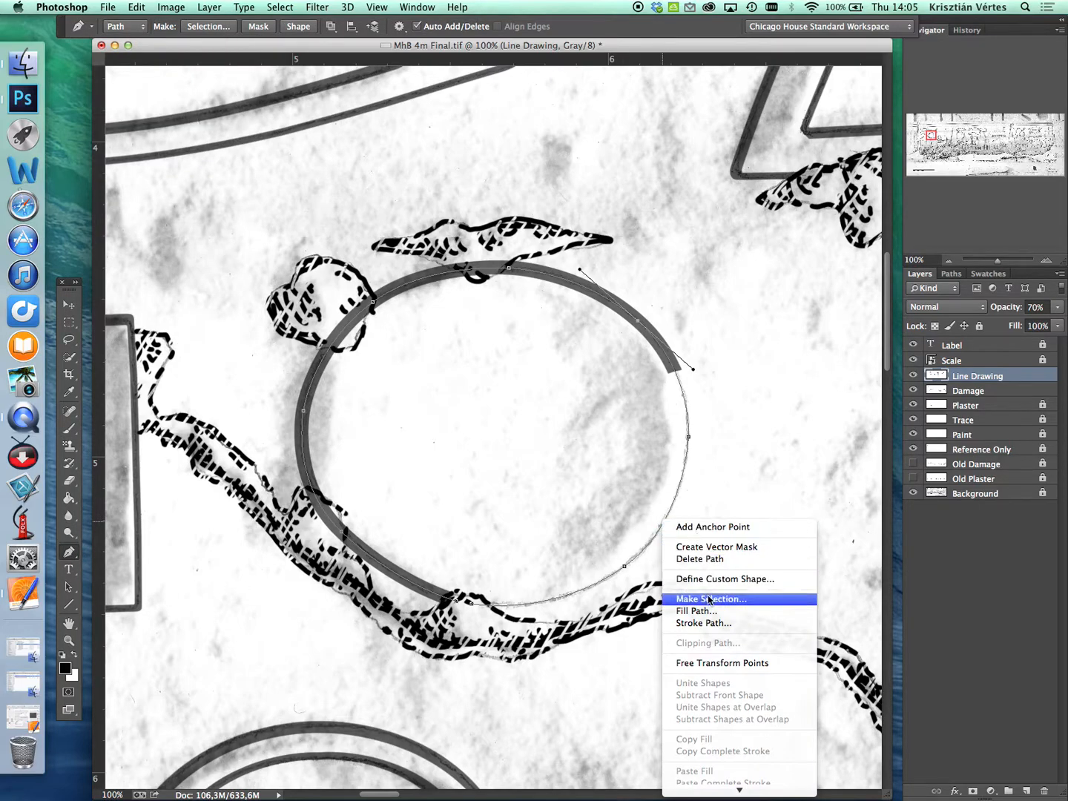
pyautogui.click(709, 624)
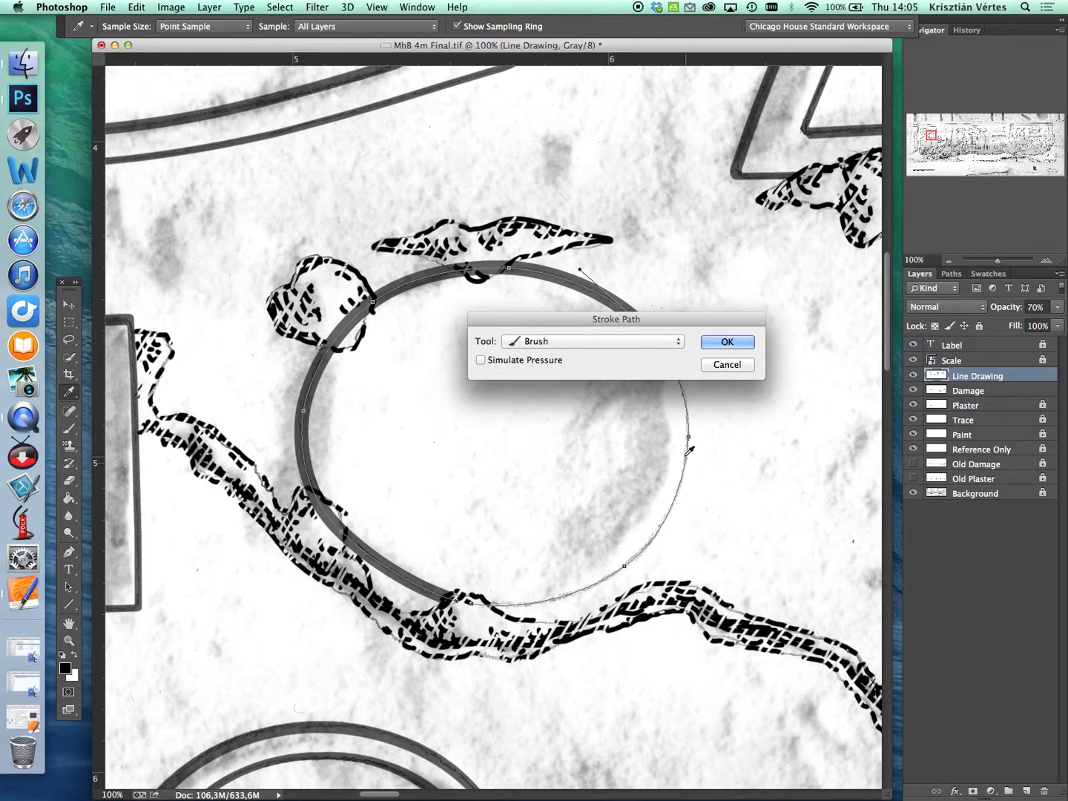
pyautogui.click(735, 346)
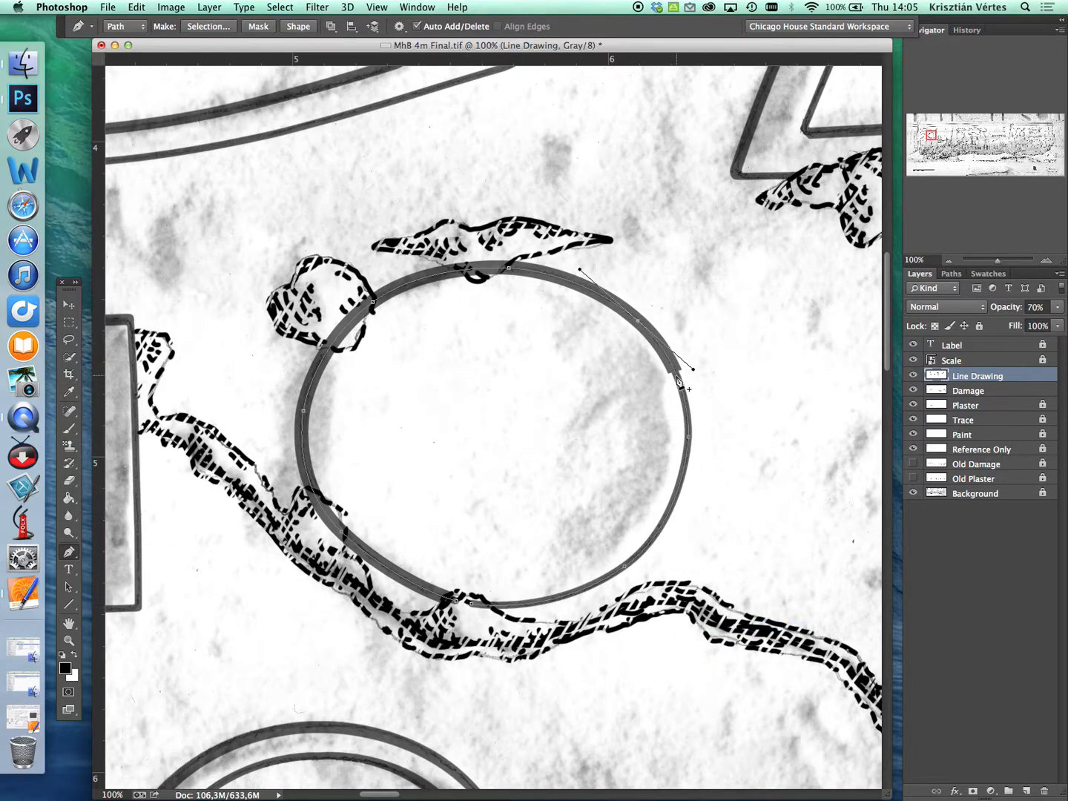
pyautogui.rightClick(658, 340)
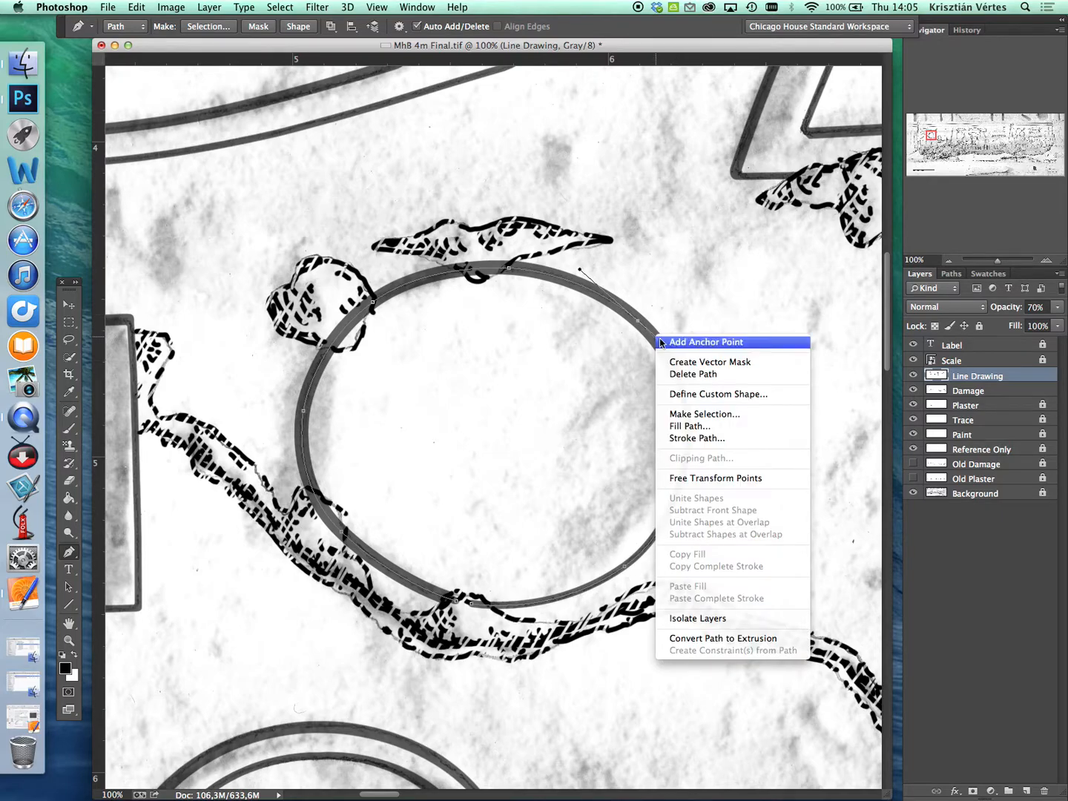
pyautogui.click(718, 374)
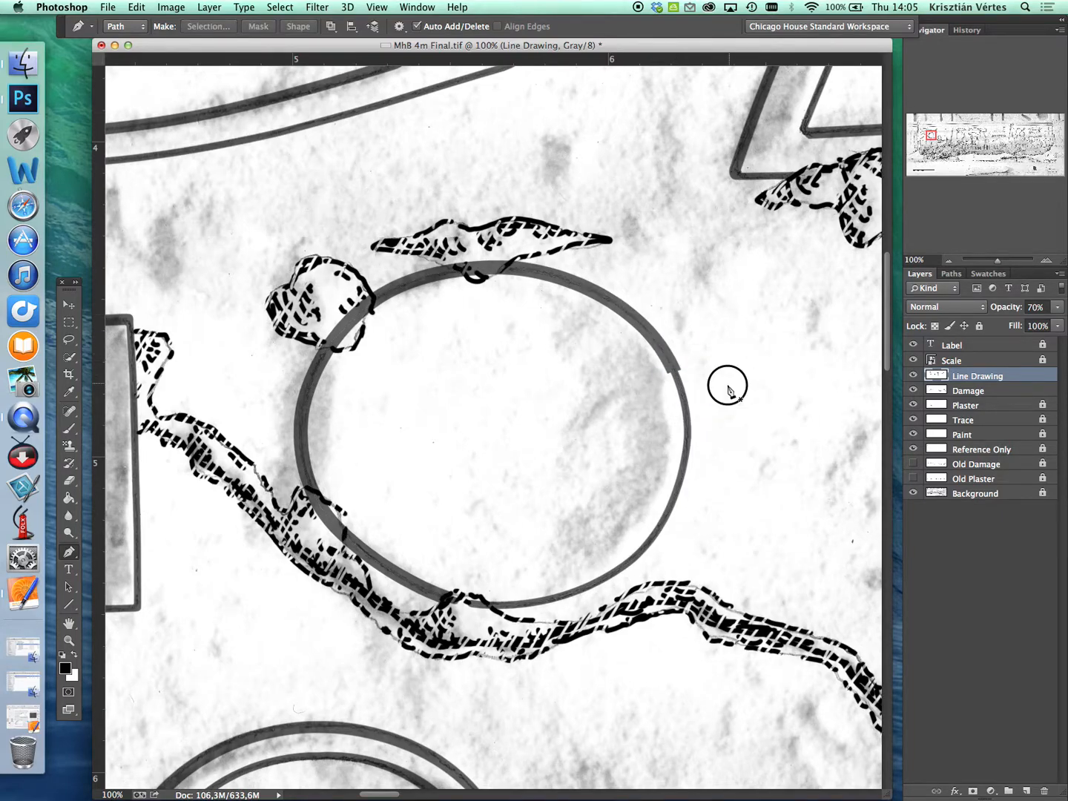
# - Draw a closed Pen path at 300% zoom around the oval's upper-right outer side, from the arc's crown to the thin line
pyautogui.scroll(2, 724, 386)
pyautogui.hscroll(2, 725, 386)
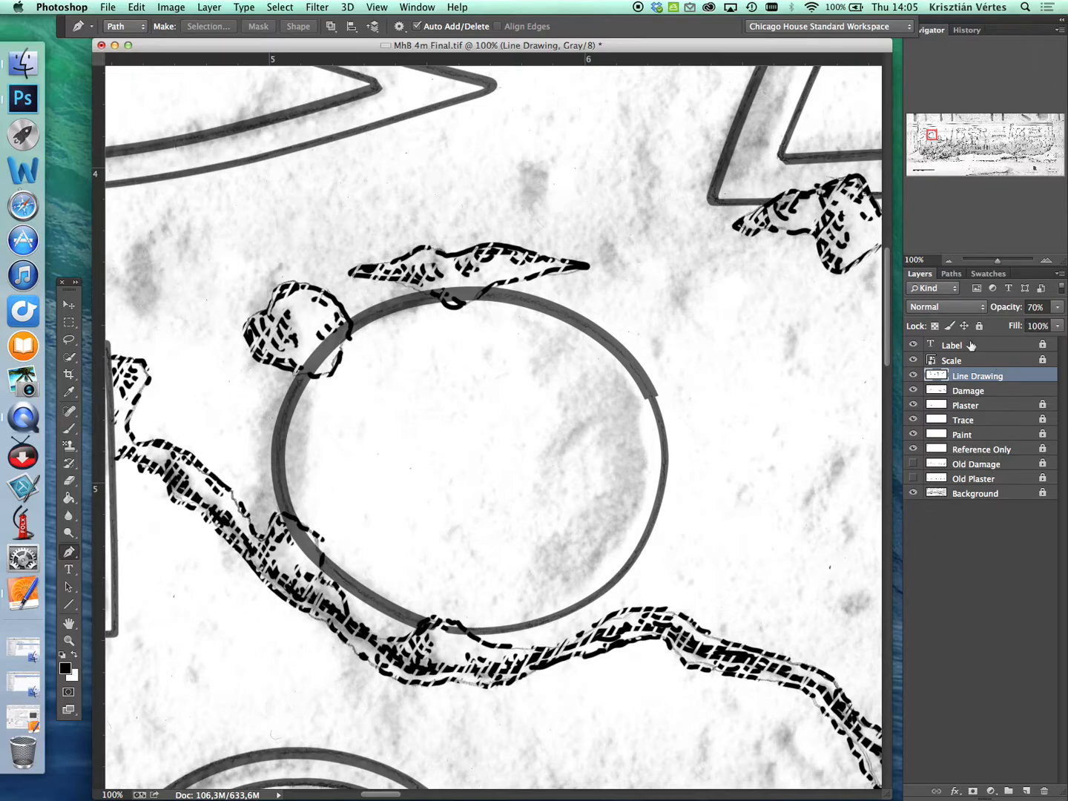
pyautogui.click(1046, 262)
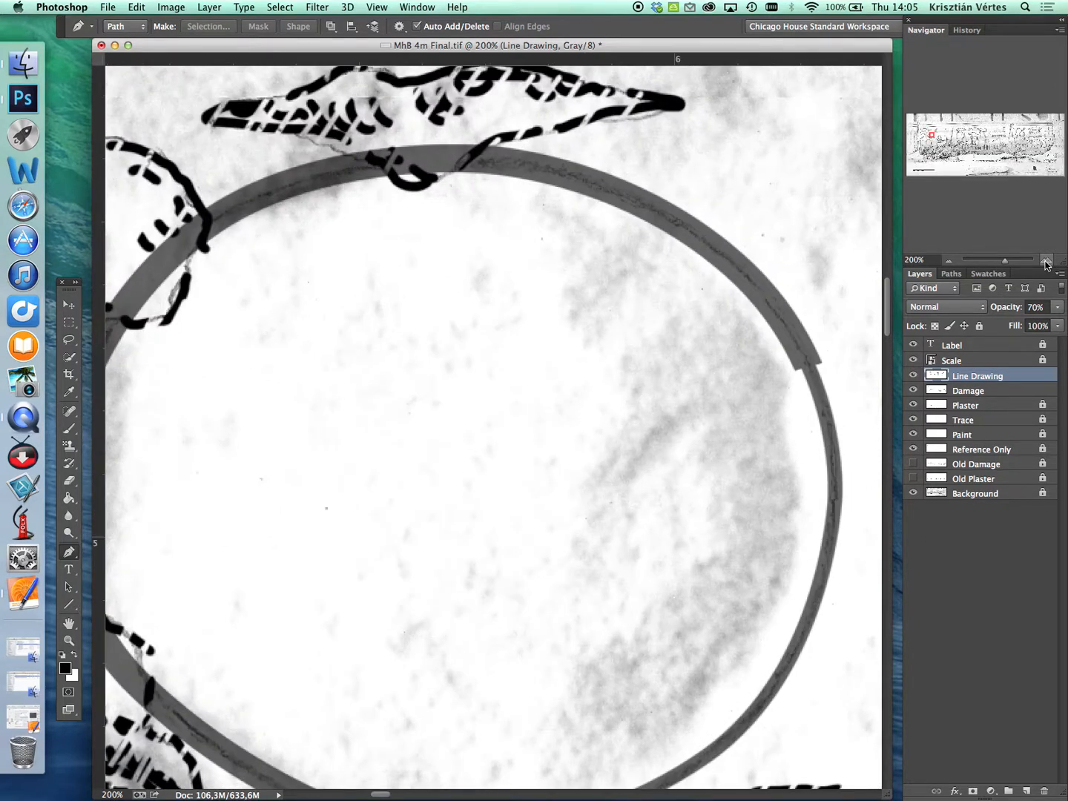
pyautogui.click(1047, 261)
pyautogui.scroll(4, 508, 676)
pyautogui.hscroll(4, 508, 675)
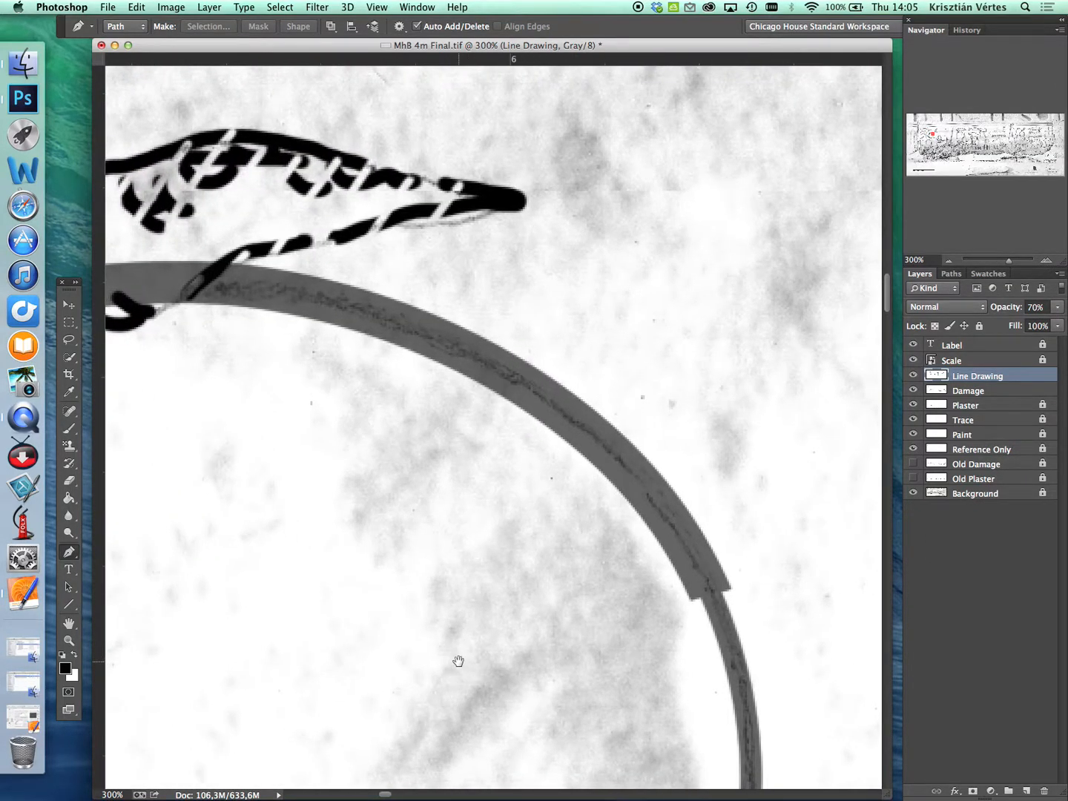
pyautogui.scroll(3, 727, 489)
pyautogui.hscroll(-3, 727, 489)
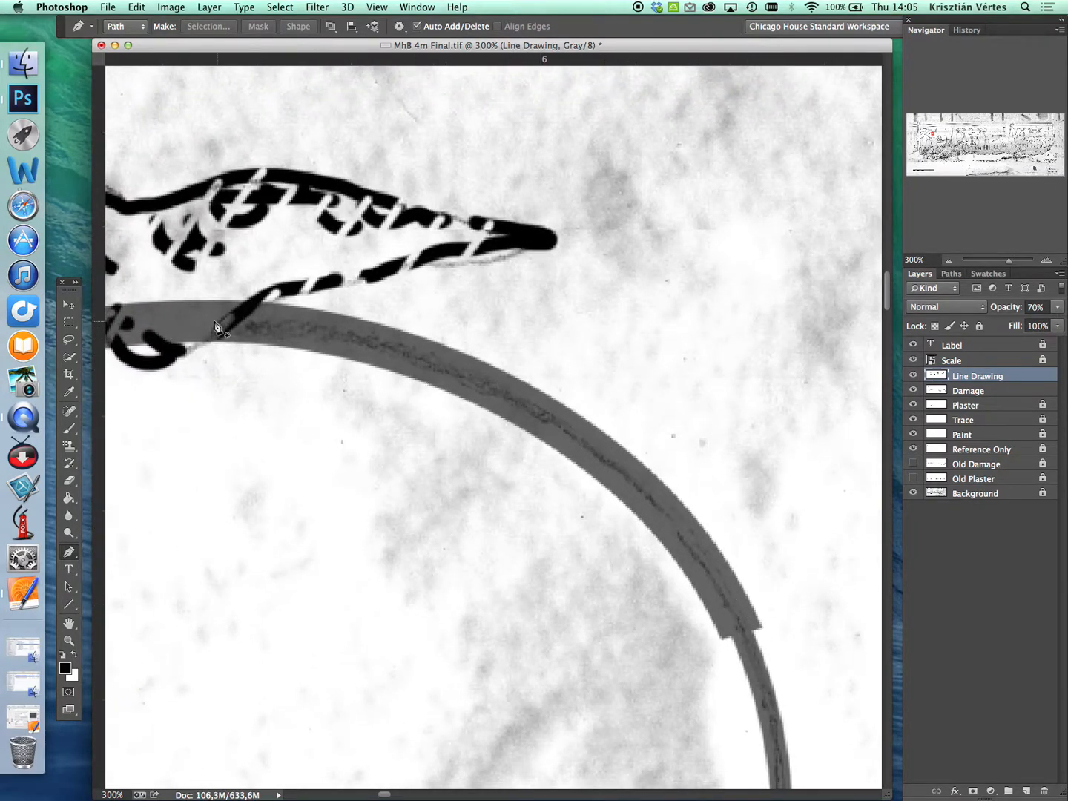
pyautogui.scroll(1, 750, 608)
pyautogui.hscroll(-1, 749, 608)
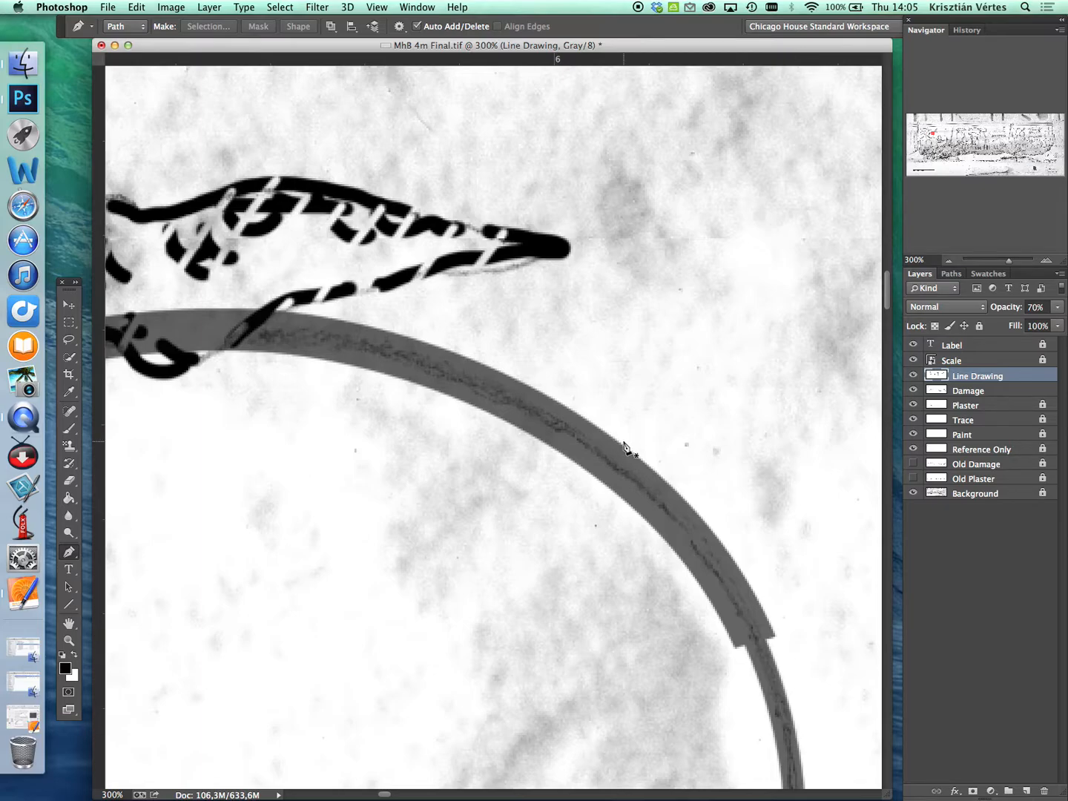
pyautogui.click(212, 311)
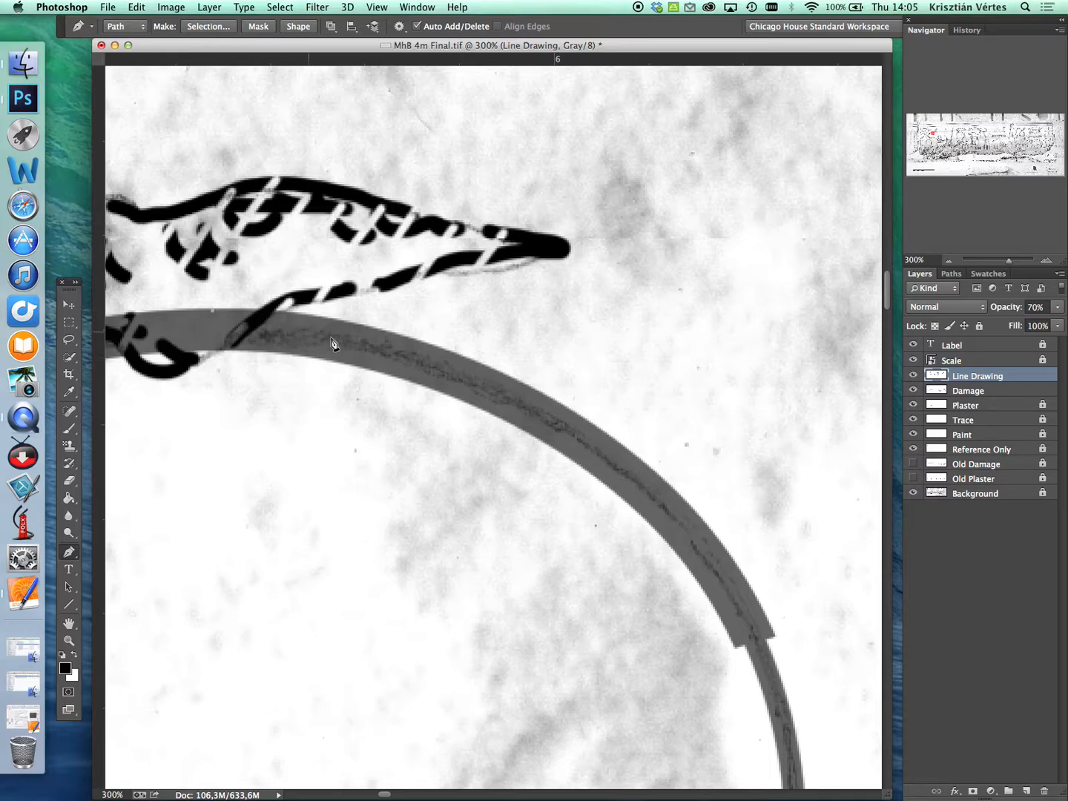
pyautogui.click(794, 718)
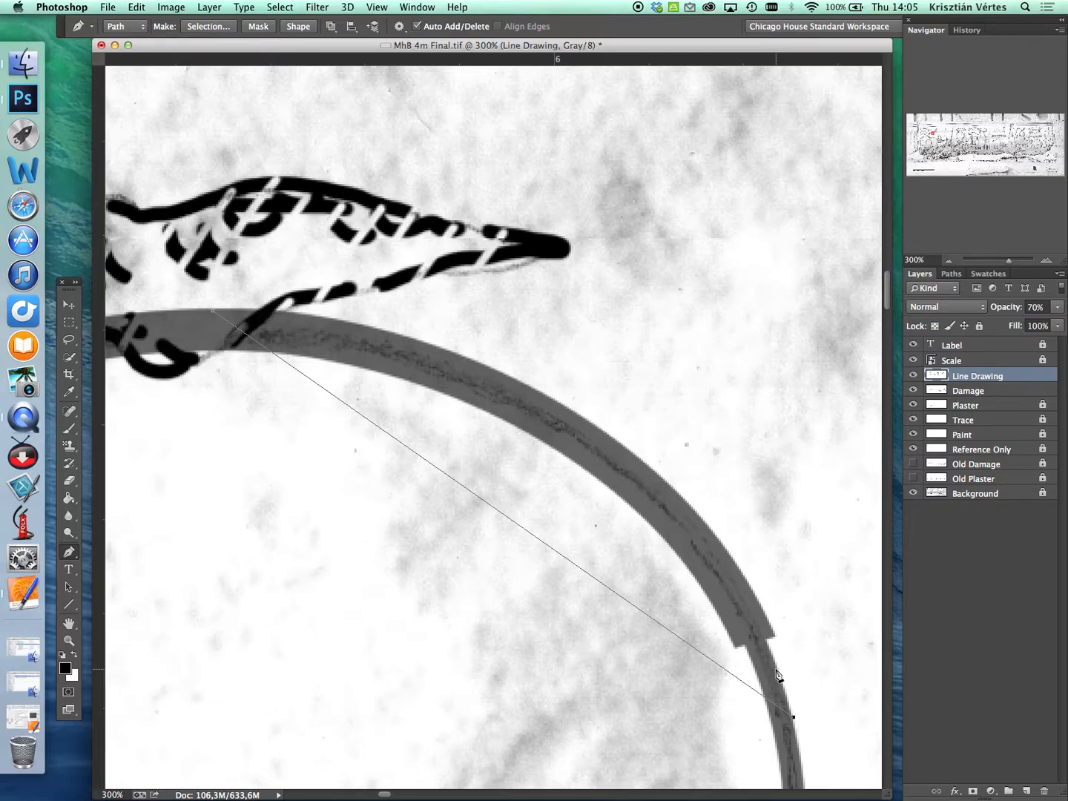
pyautogui.click(866, 557)
pyautogui.click(555, 292)
pyautogui.click(371, 255)
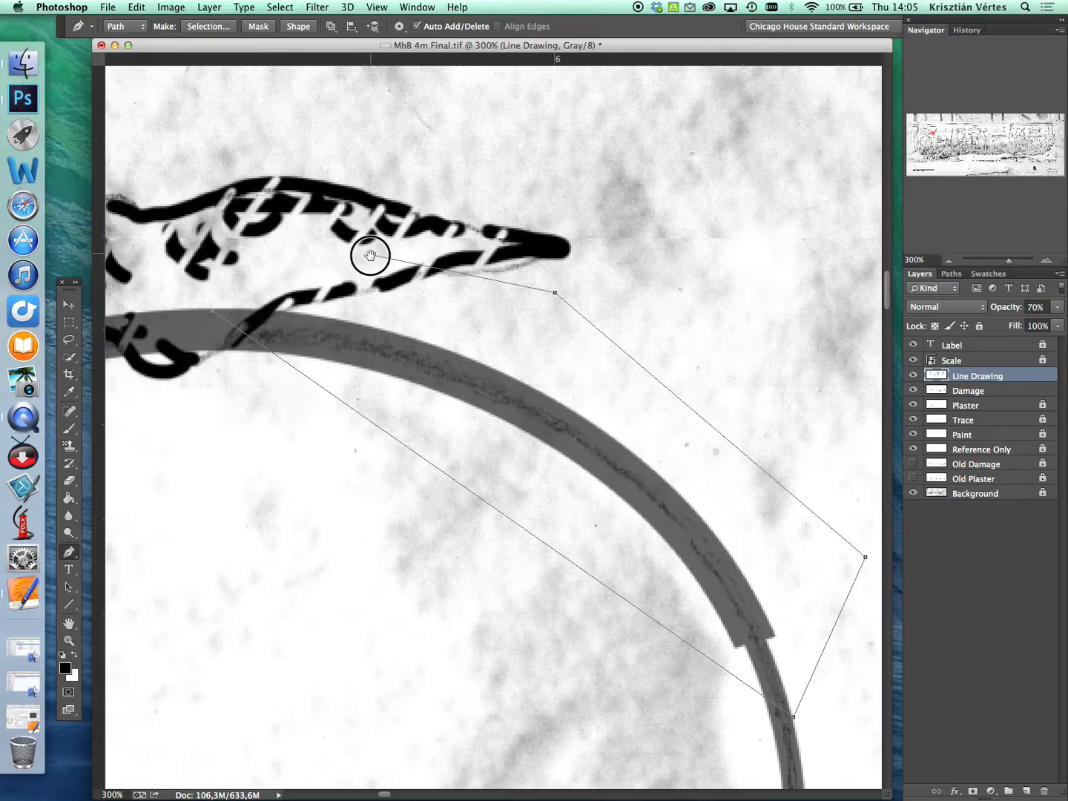
pyautogui.click(214, 315)
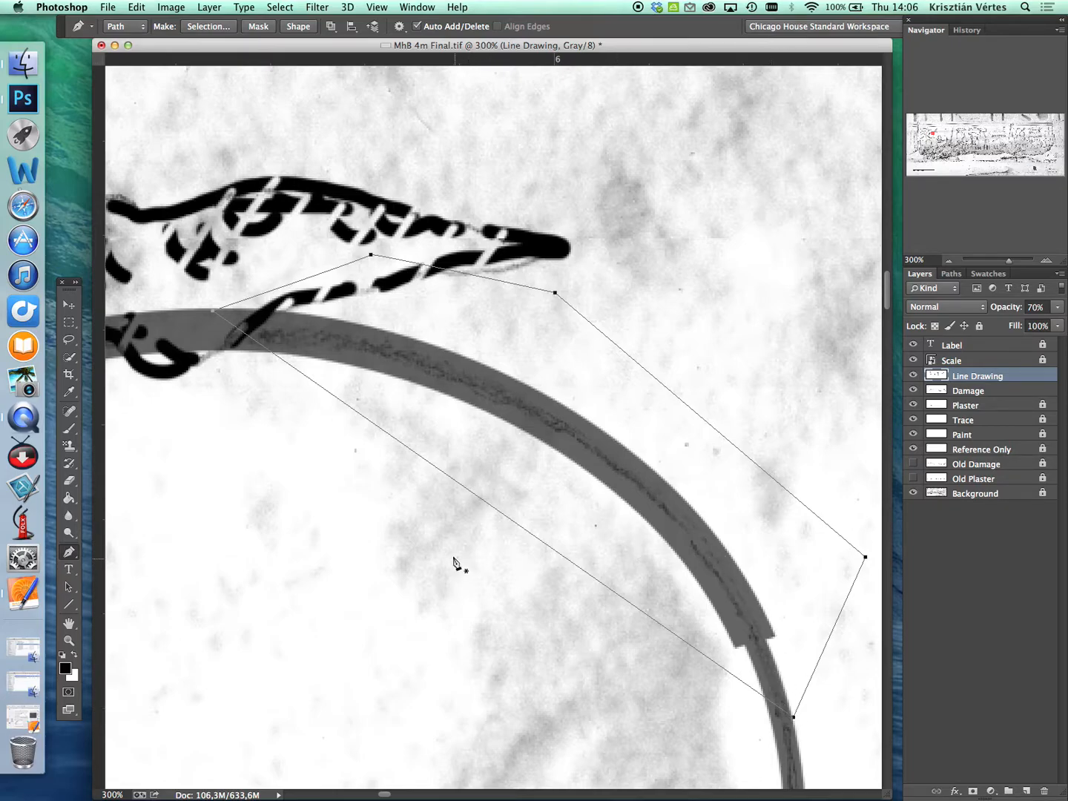
# - Add anchor points on the path's long diagonal segment and bend it to follow the upper part of the thick arc's outer edge
pyautogui.click(492, 506)
pyautogui.moveTo(492, 505); pyautogui.dragTo(571, 411)
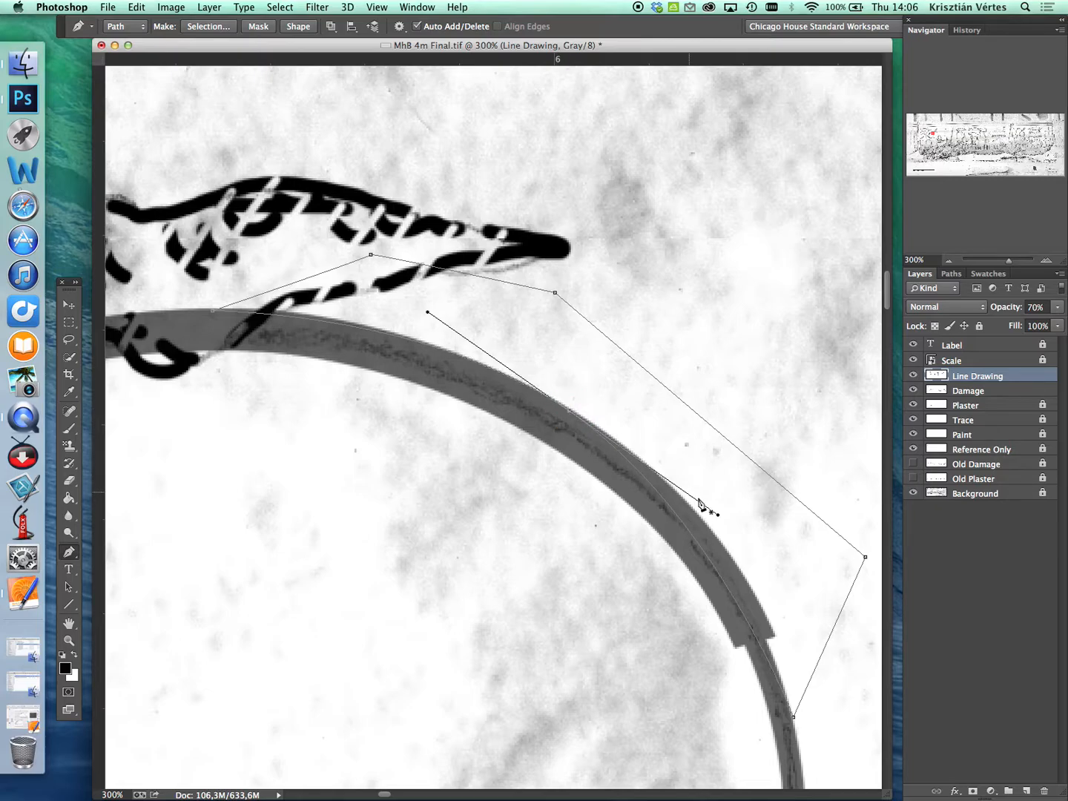
pyautogui.moveTo(570, 412); pyautogui.dragTo(572, 415)
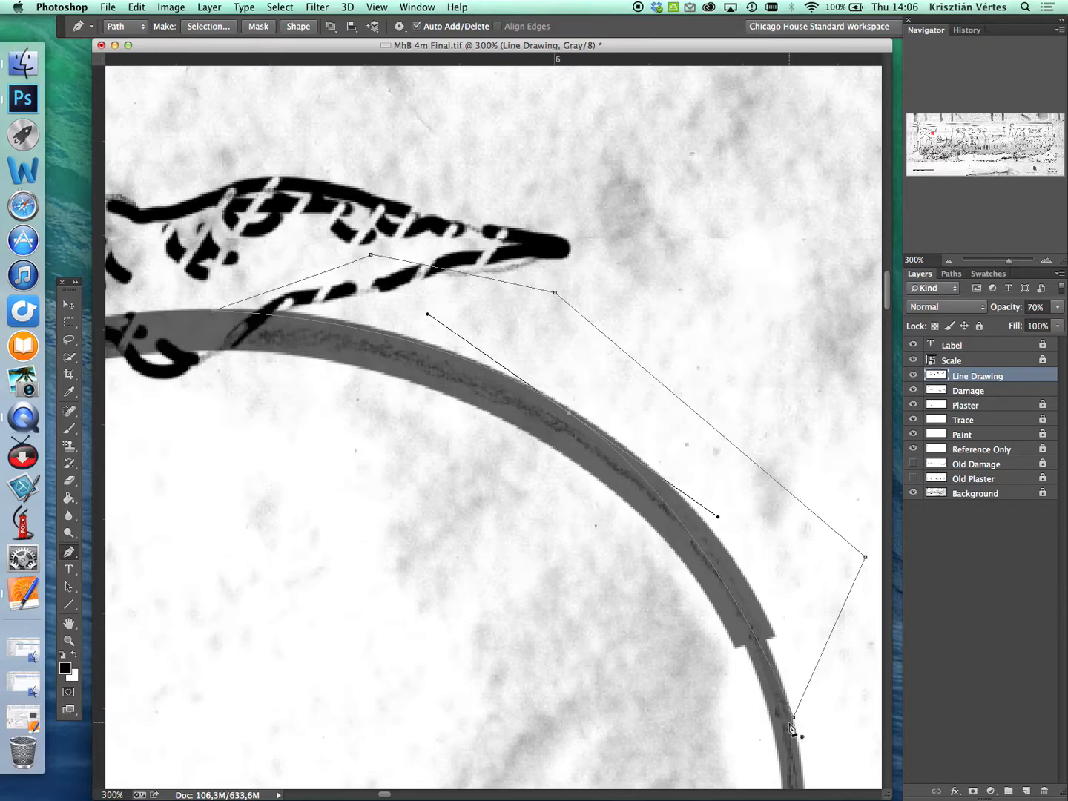
pyautogui.click(345, 329)
pyautogui.moveTo(345, 329); pyautogui.dragTo(341, 319)
pyautogui.click(214, 308)
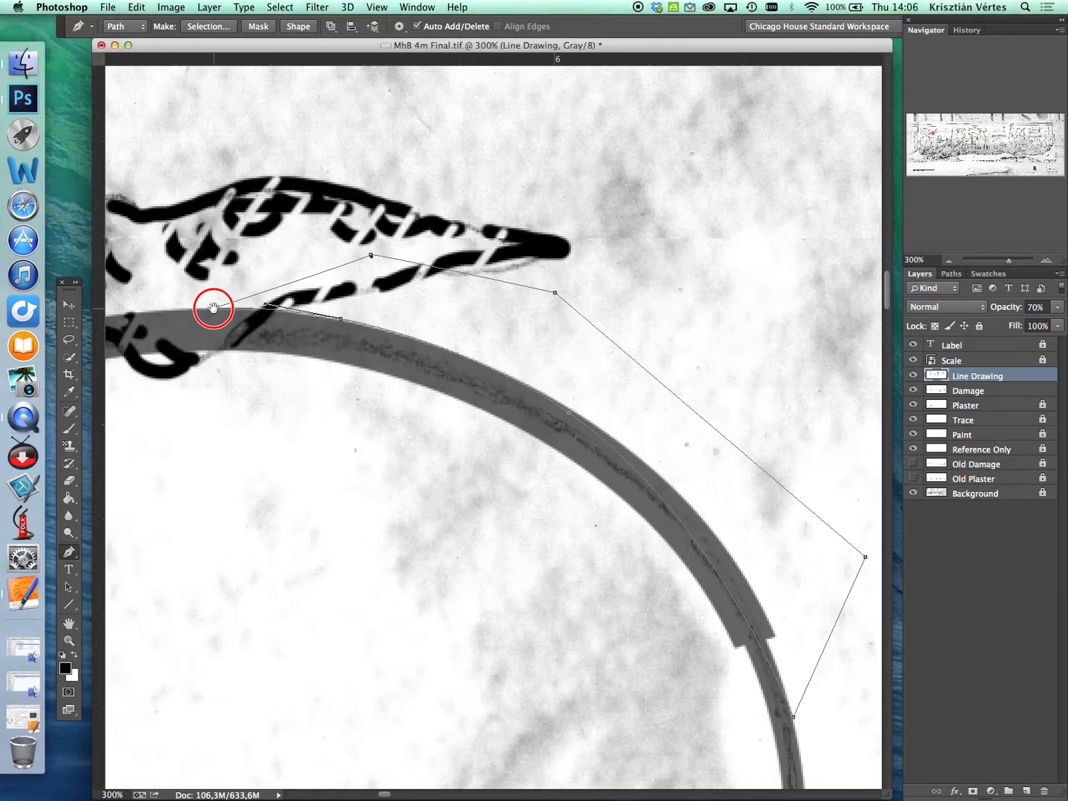
pyautogui.moveTo(342, 323); pyautogui.dragTo(334, 320)
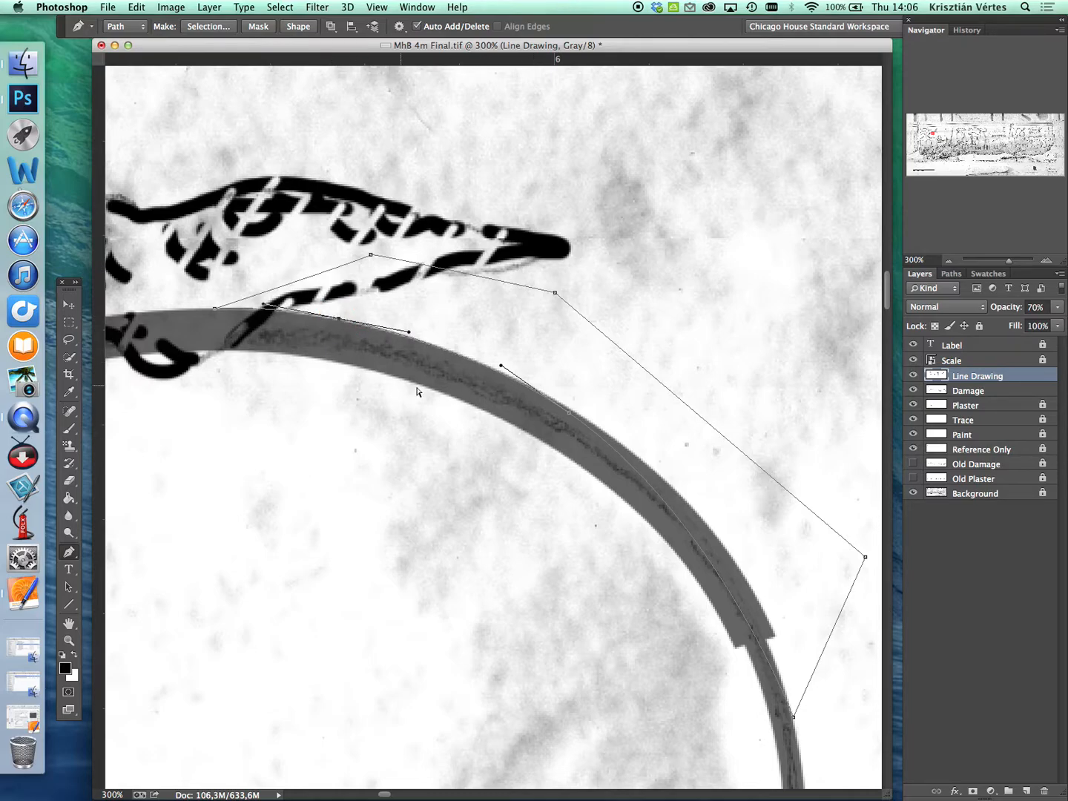
# - Add an anchor point near the thick stroke's cut end and fine-tune the path to taper from the outer edge into the thin line
pyautogui.click(733, 591)
pyautogui.moveTo(732, 589); pyautogui.dragTo(736, 585)
pyautogui.moveTo(795, 720); pyautogui.dragTo(792, 713)
pyautogui.click(339, 320)
pyautogui.moveTo(339, 319); pyautogui.dragTo(342, 320)
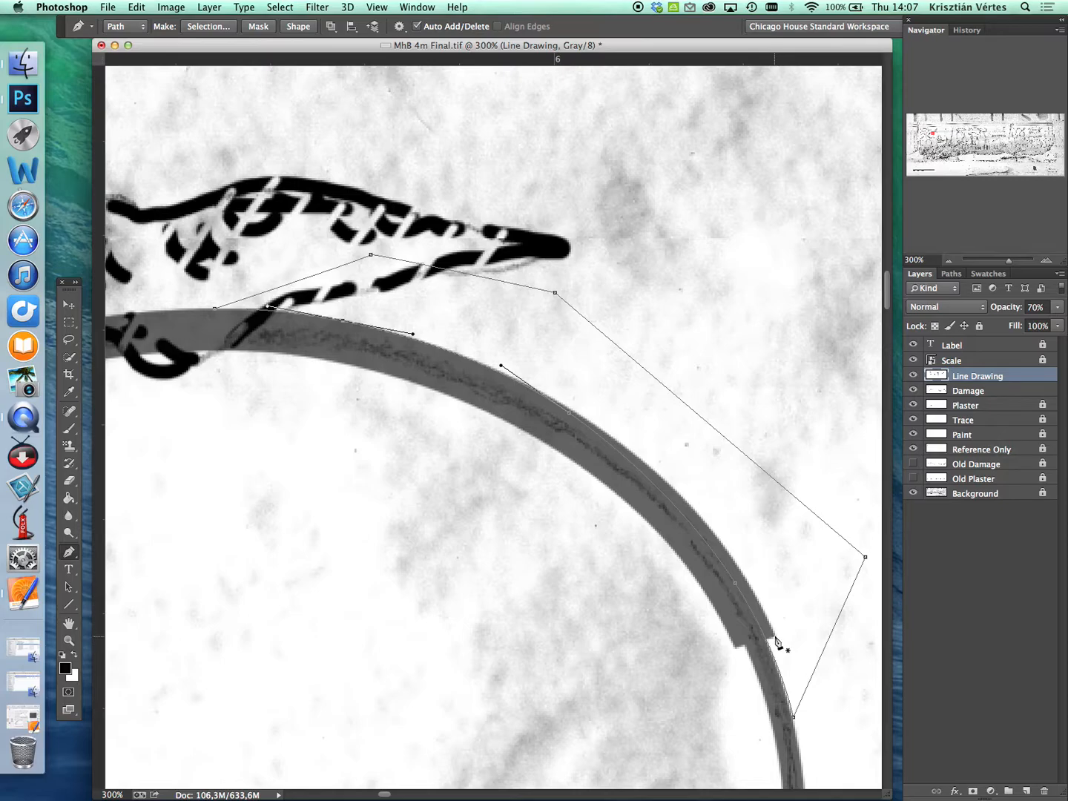
# - Convert the outer path into an anti-aliased selection with a 0 px feather radius and delete the excess thick stroke inside it
pyautogui.rightClick(801, 506)
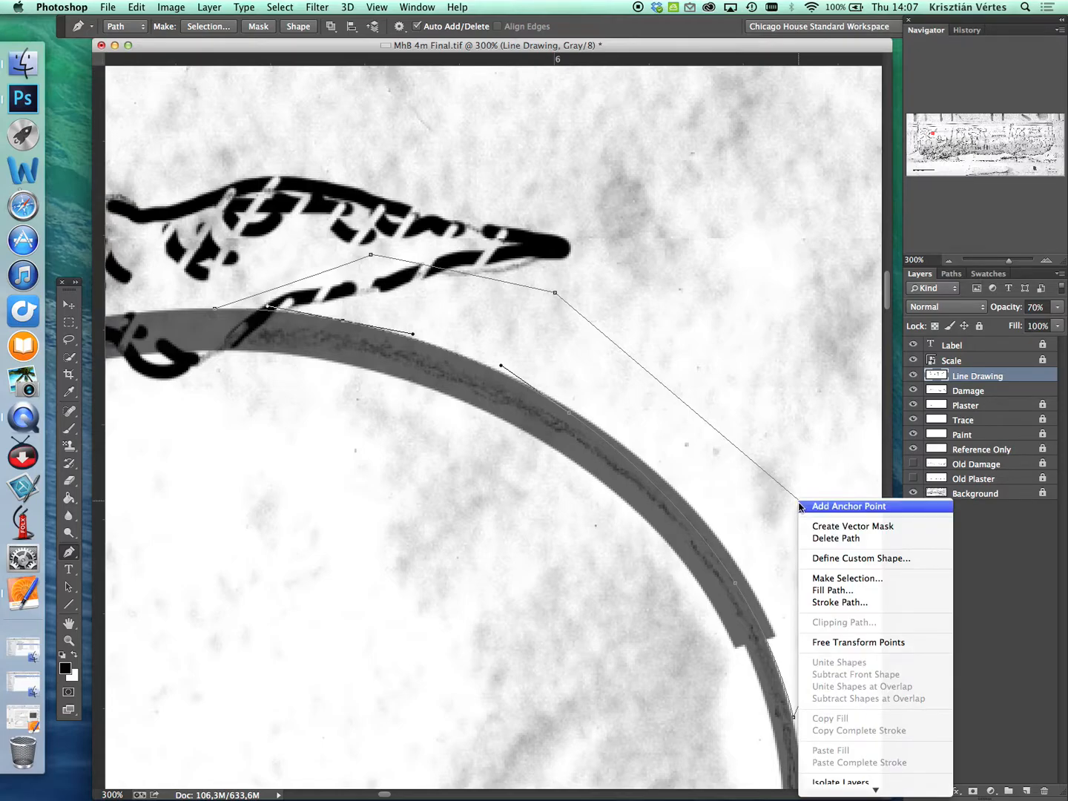
pyautogui.click(865, 579)
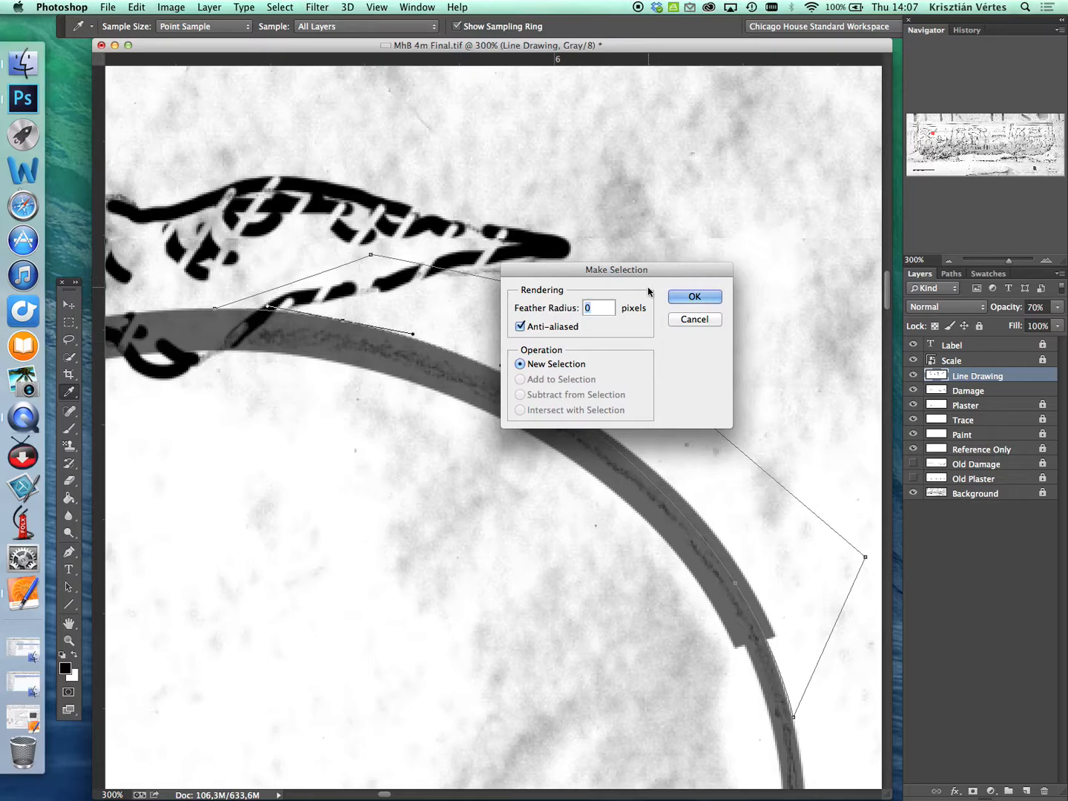
pyautogui.click(698, 298)
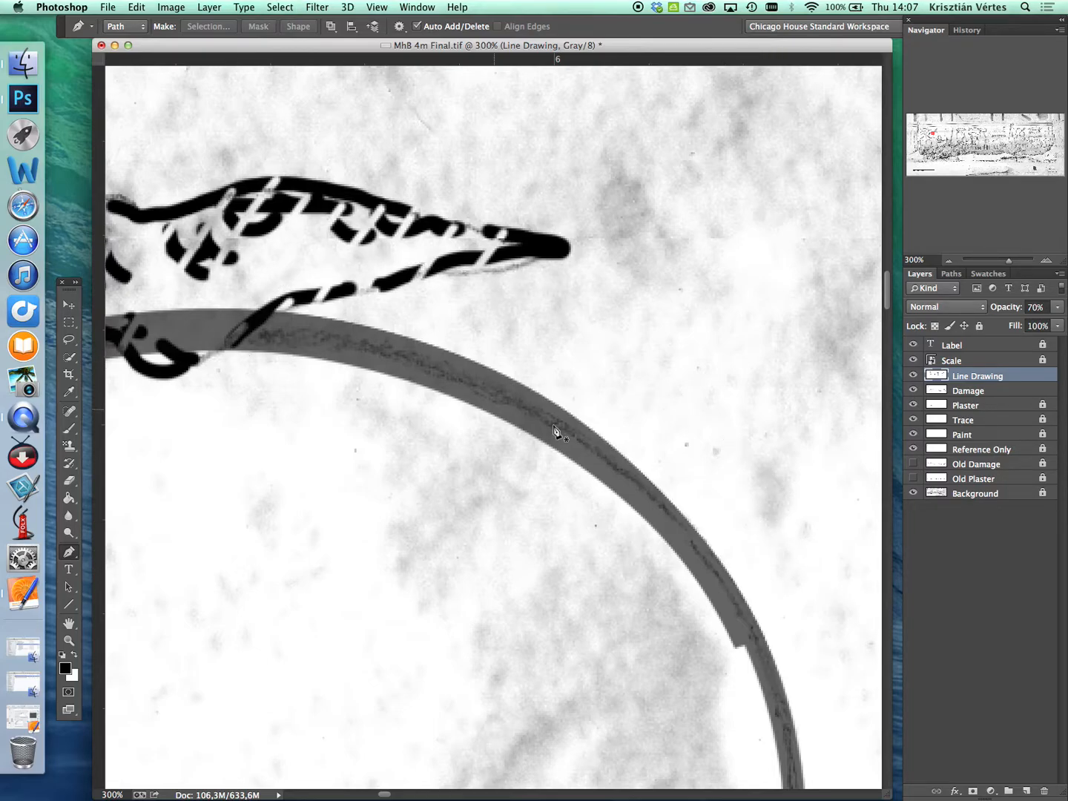
# - Draw a closed Pen path inside the oval's upper-right arc, from the crown's inner edge to the thin line's inner edge
pyautogui.click(200, 354)
pyautogui.click(774, 727)
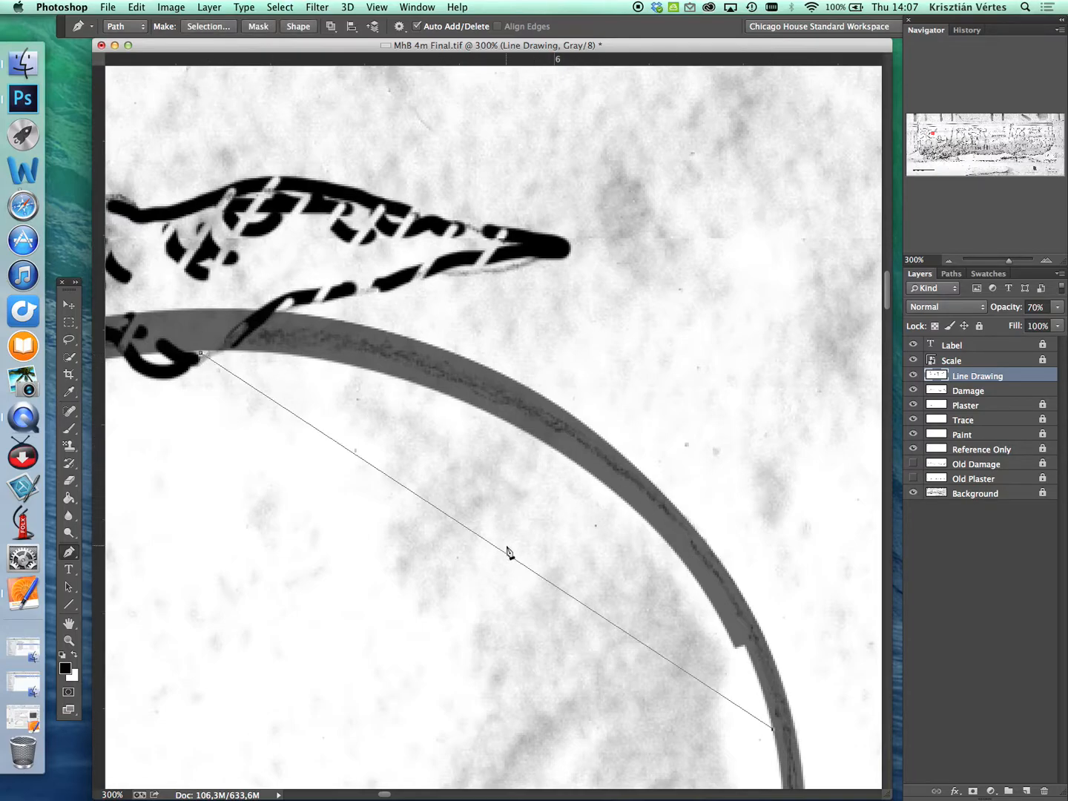
pyautogui.click(491, 545)
pyautogui.click(774, 727)
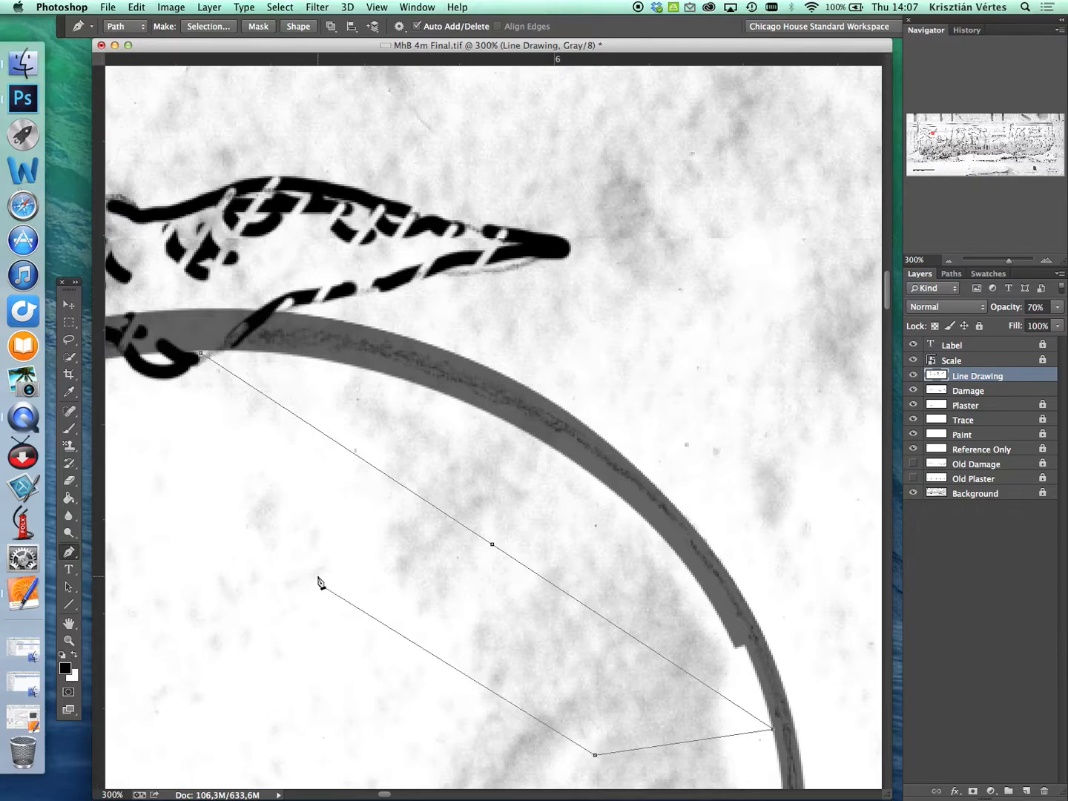
pyautogui.click(204, 429)
pyautogui.click(201, 354)
pyautogui.moveTo(494, 546)
pyautogui.mouseDown()
pyautogui.moveTo(523, 503)
pyautogui.moveTo(491, 549)
pyautogui.mouseUp()
pyautogui.click(490, 543)
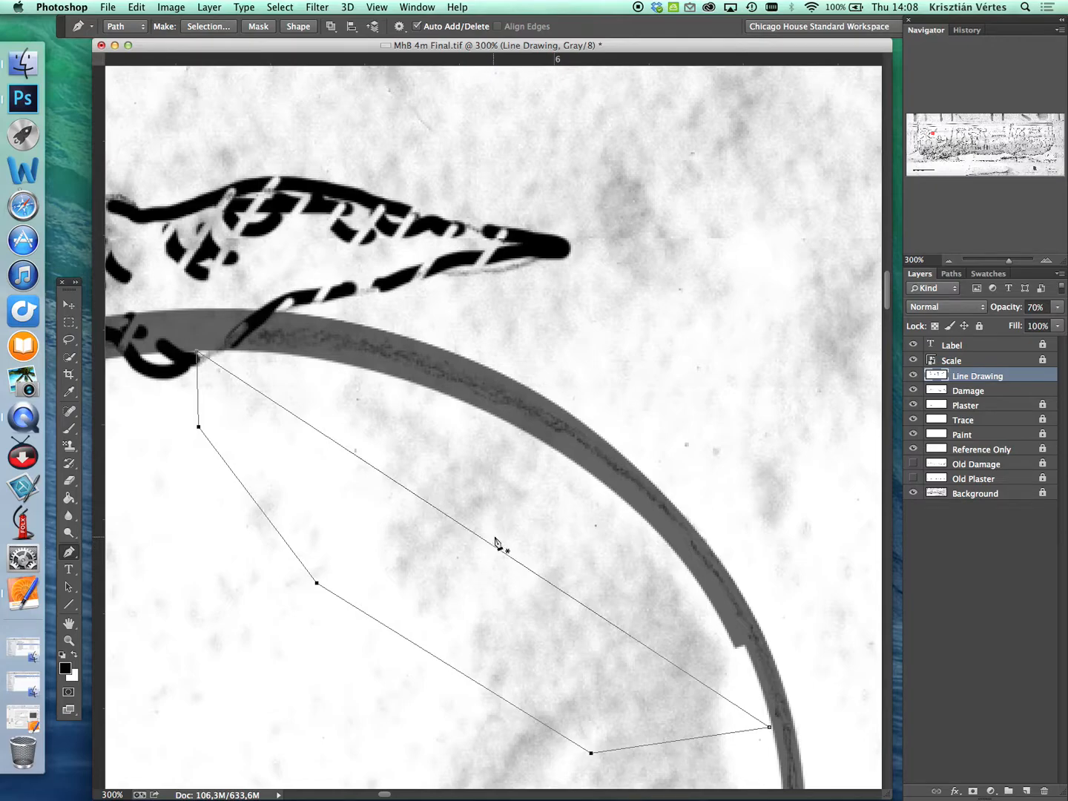
# - Add an anchor point on the inner path's long diagonal segment and bend it to follow the thick arc's inner edge
pyautogui.click(491, 546)
pyautogui.moveTo(493, 548); pyautogui.dragTo(562, 449)
pyautogui.moveTo(771, 729); pyautogui.dragTo(772, 727)
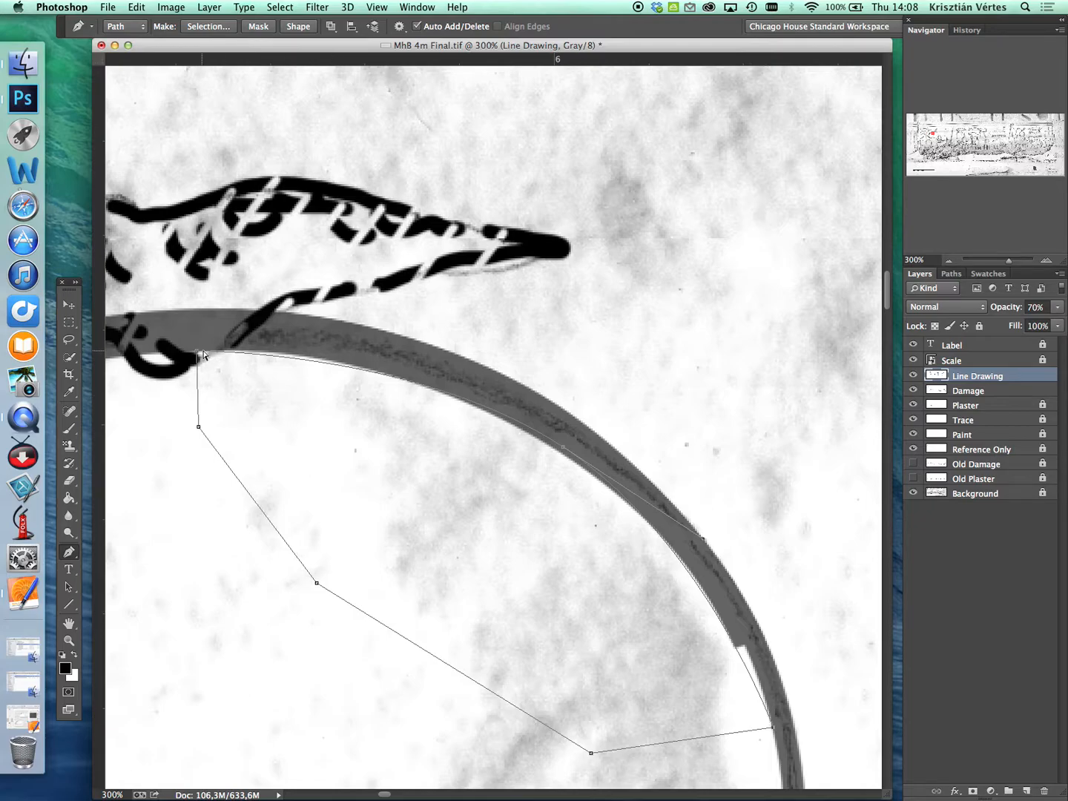
pyautogui.moveTo(564, 451); pyautogui.dragTo(566, 447)
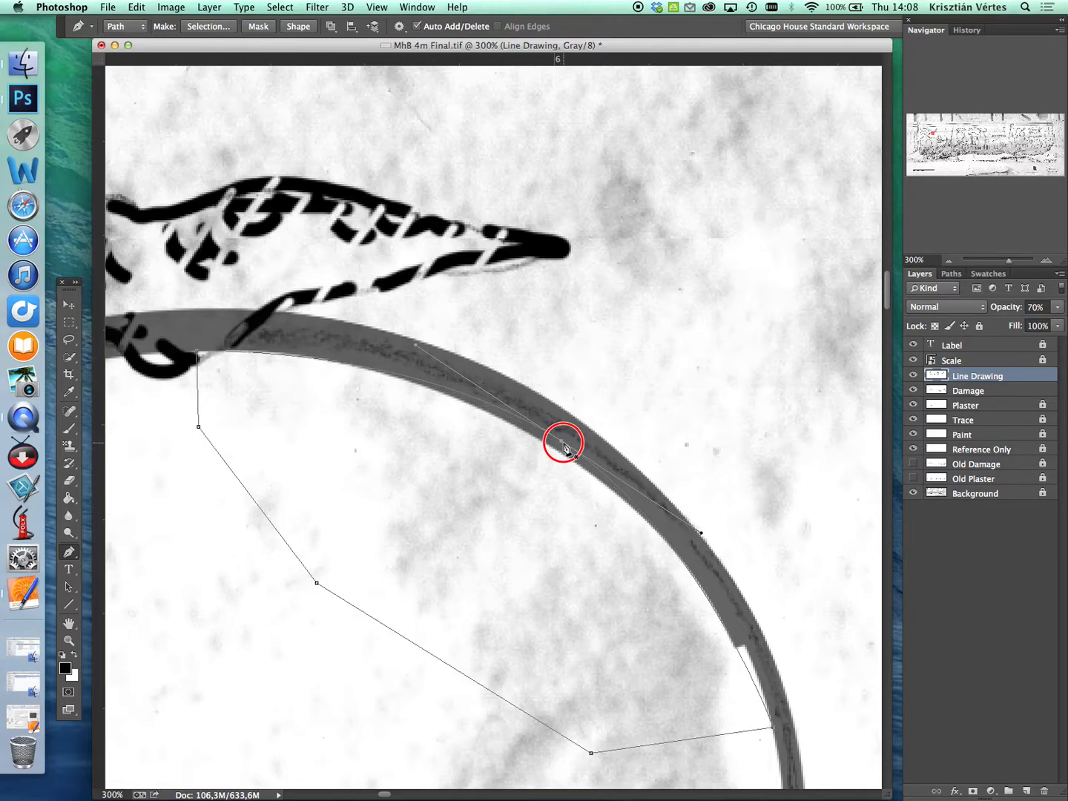
# - Add anchor points near the crown and above the thick stroke's cut end, fine-tuning the inner path to taper into the thin line
pyautogui.moveTo(318, 362); pyautogui.dragTo(315, 363)
pyautogui.moveTo(562, 441); pyautogui.dragTo(567, 451)
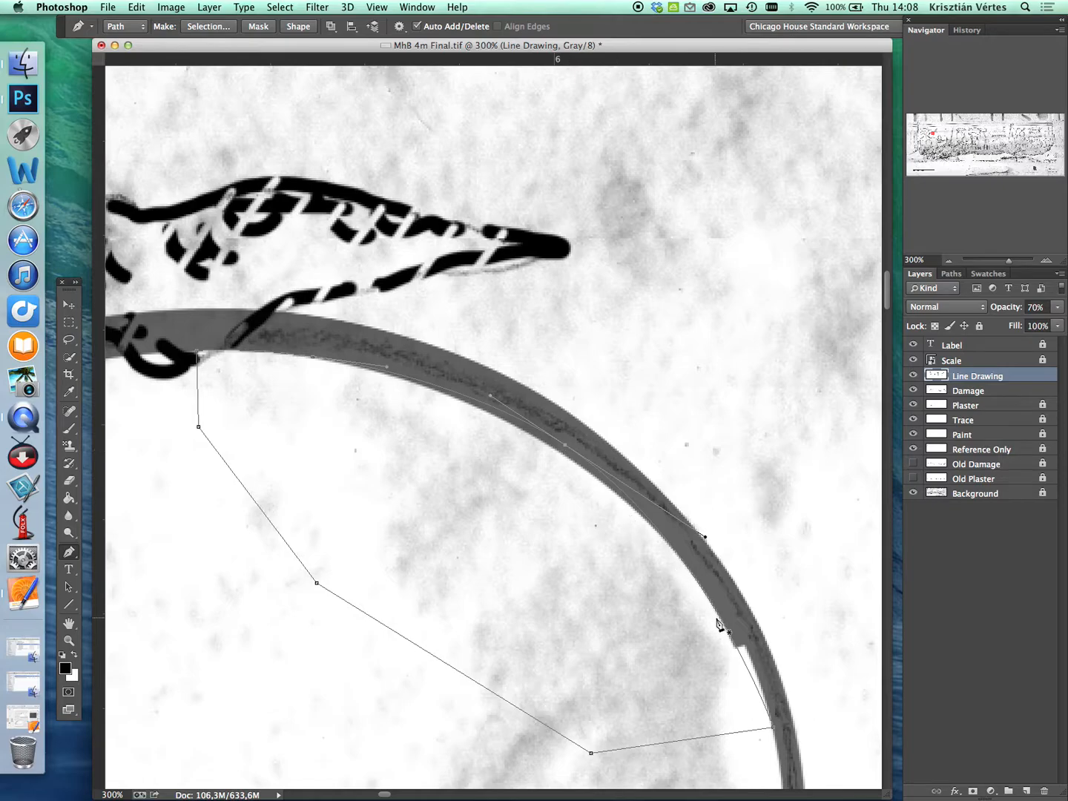
pyautogui.moveTo(705, 580); pyautogui.dragTo(705, 577)
pyautogui.click(772, 731)
# - Convert the inner path into a selection, delete the excess thick stroke inside it, and deselect
pyautogui.rightClick(689, 557)
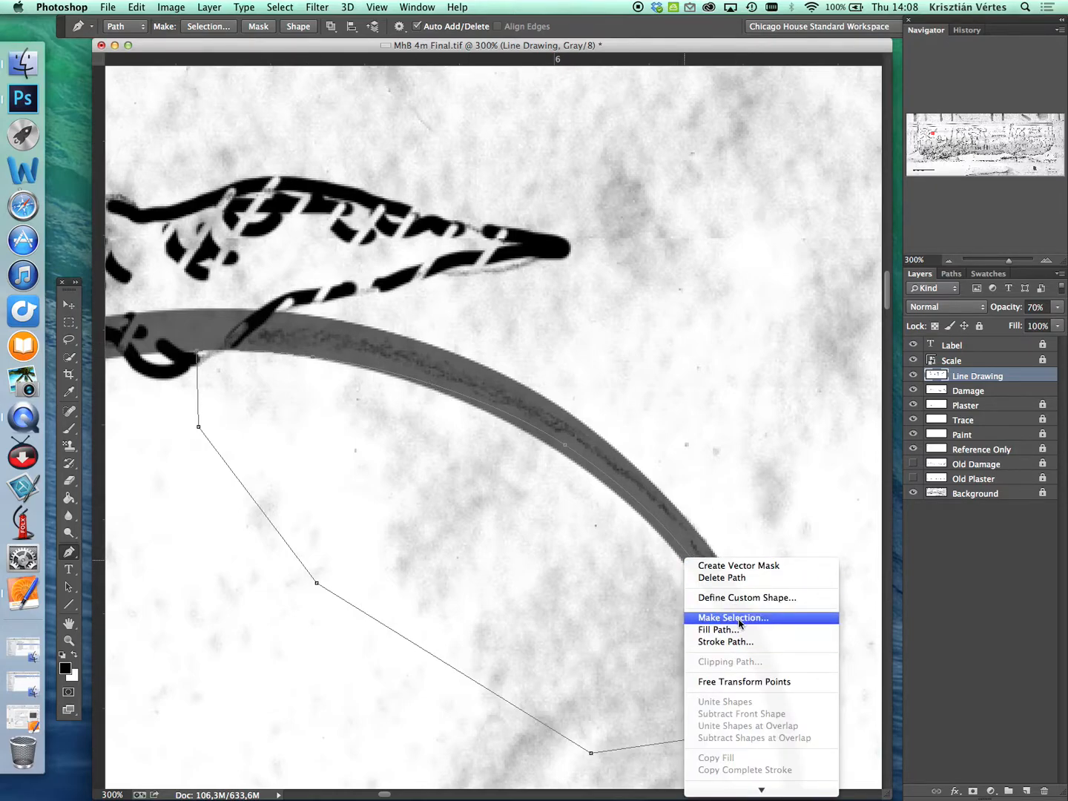
pyautogui.click(739, 623)
pyautogui.click(704, 298)
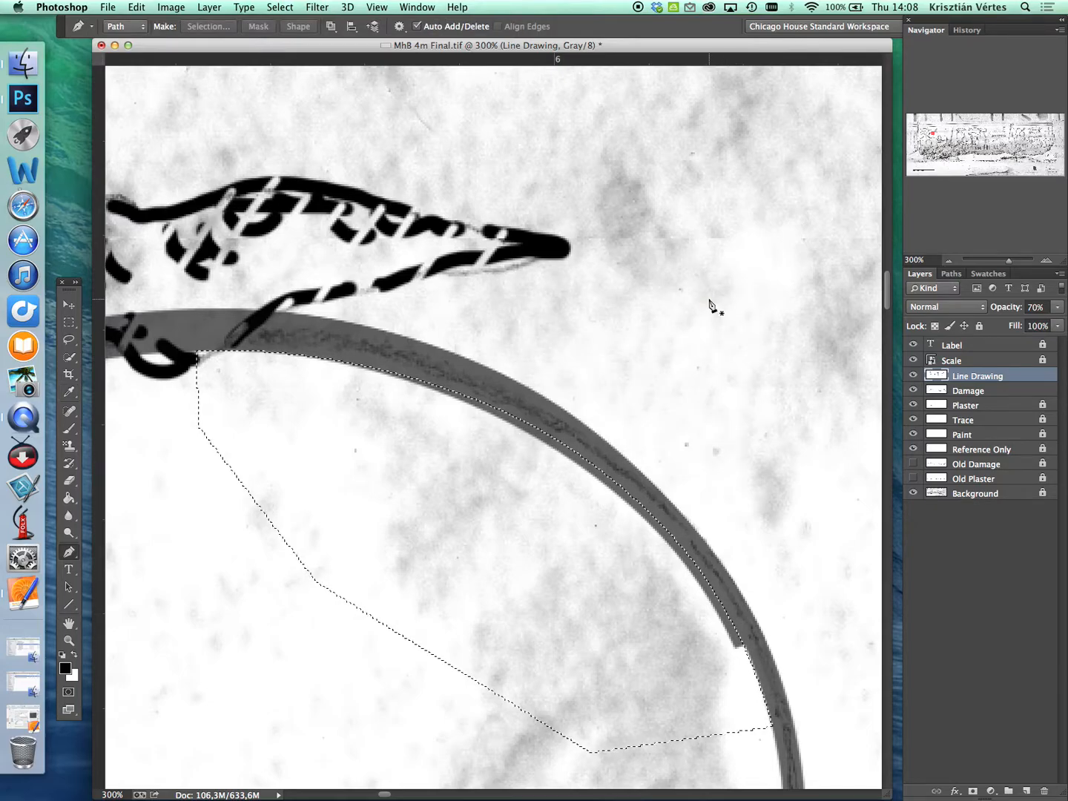
pyautogui.press('Delete')
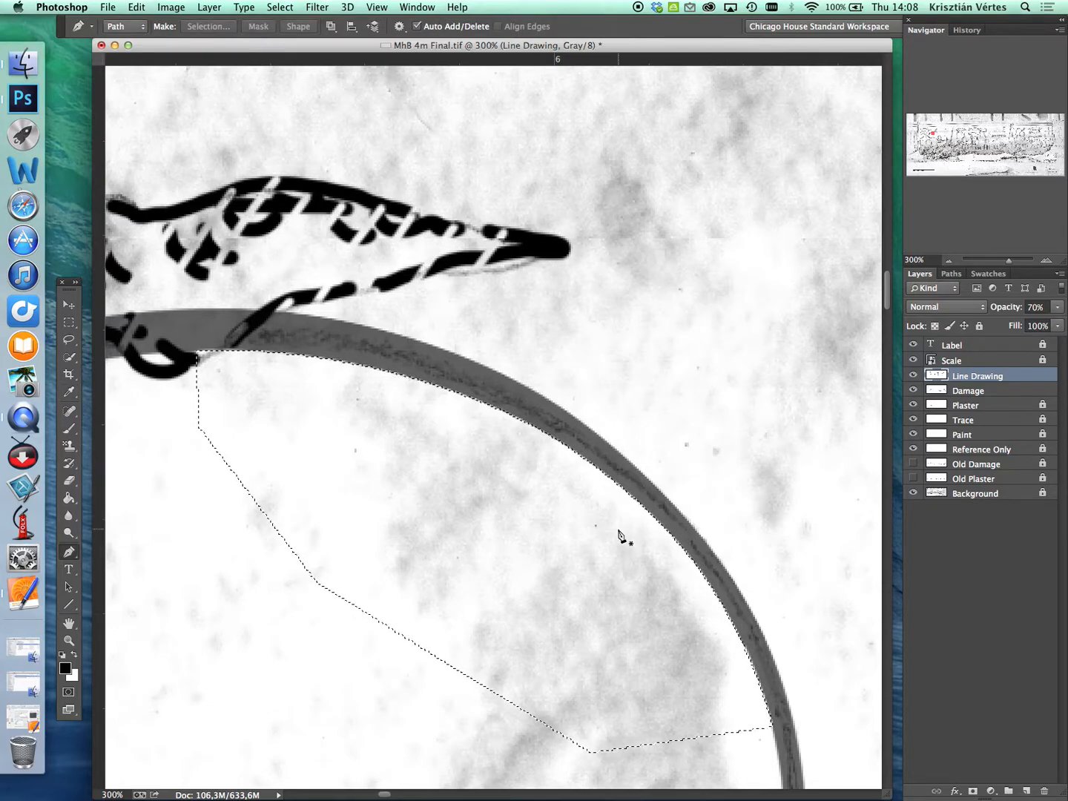
pyautogui.press('super+d')
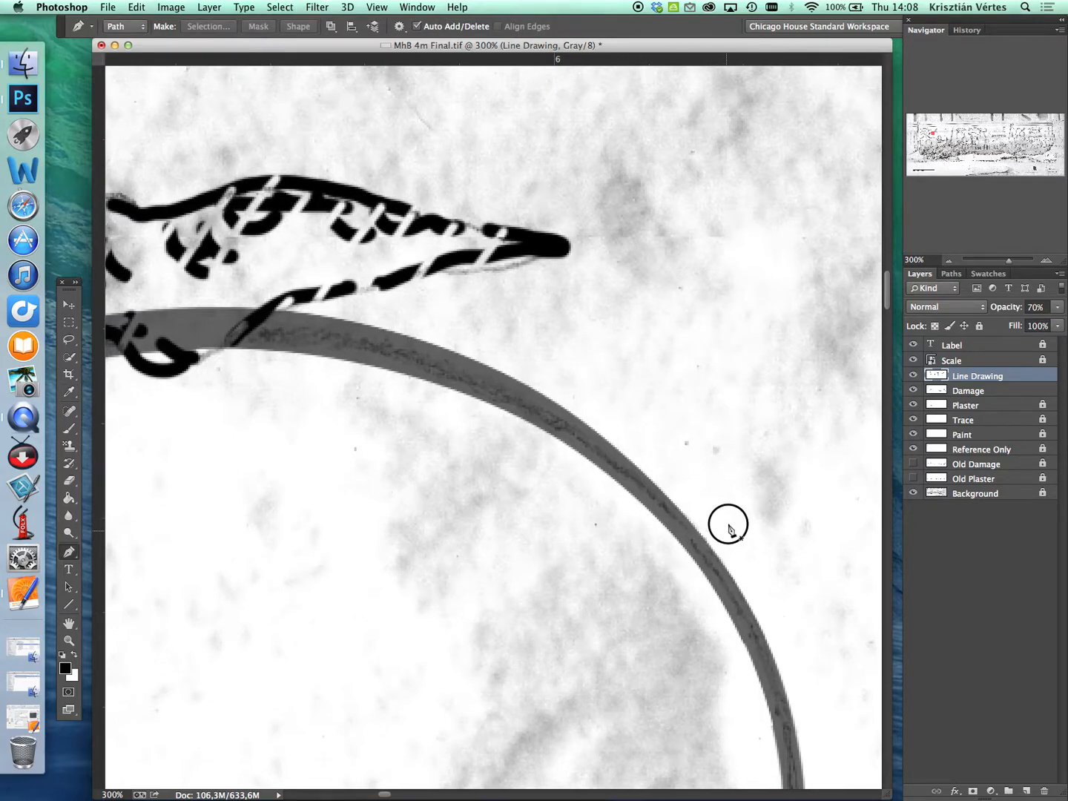
# - Erase stray specks on both sides of the oval's tapered line and below its crown with a 32 px Eraser
pyautogui.moveTo(729, 528); pyautogui.dragTo(762, 505)
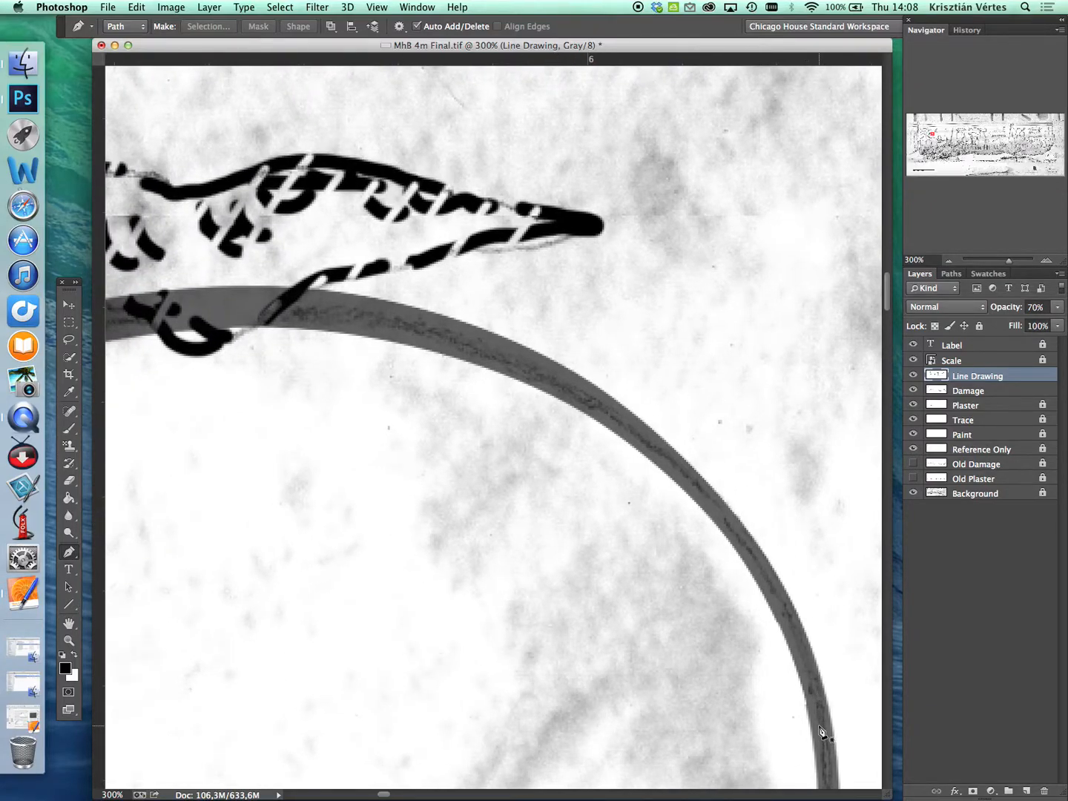
pyautogui.moveTo(822, 622); pyautogui.dragTo(776, 594)
pyautogui.scroll(-4, 775, 594)
pyautogui.hscroll(3, 776, 594)
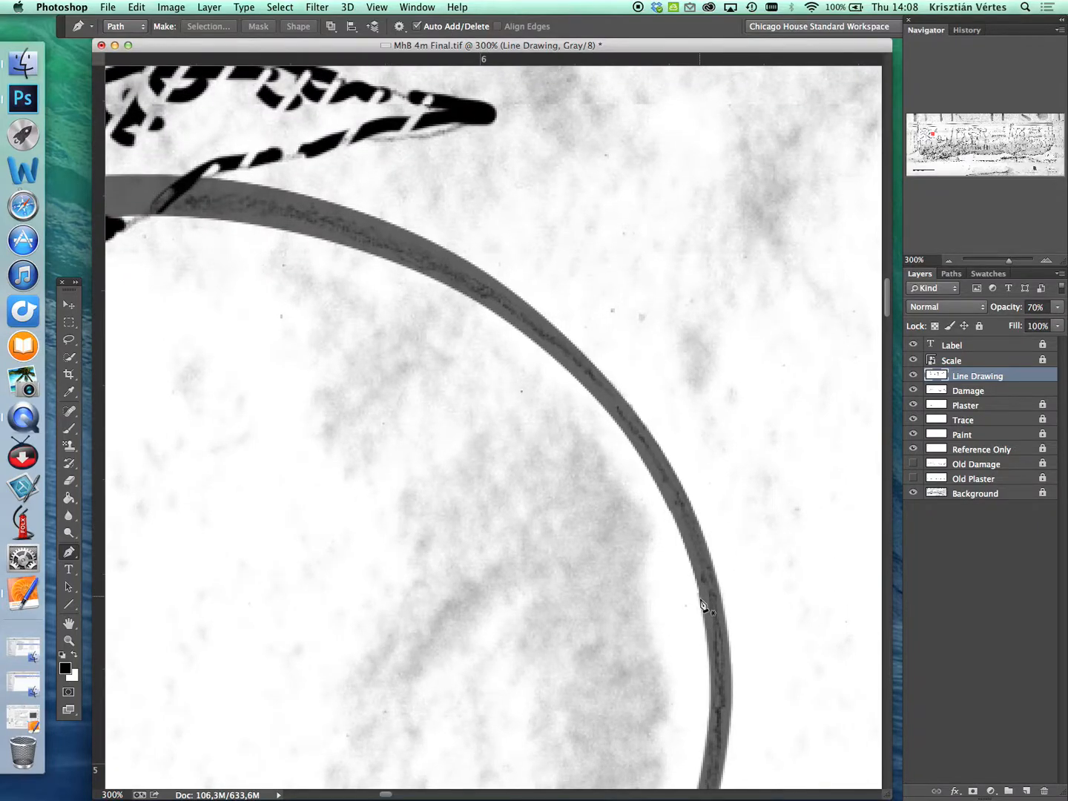
pyautogui.click(69, 483)
pyautogui.moveTo(654, 603); pyautogui.dragTo(660, 607)
pyautogui.click(761, 595)
pyautogui.click(744, 438)
pyautogui.press('space')
pyautogui.moveTo(744, 439); pyautogui.dragTo(791, 548)
pyautogui.moveTo(538, 527); pyautogui.dragTo(631, 573)
pyautogui.click(290, 428)
pyautogui.press('space')
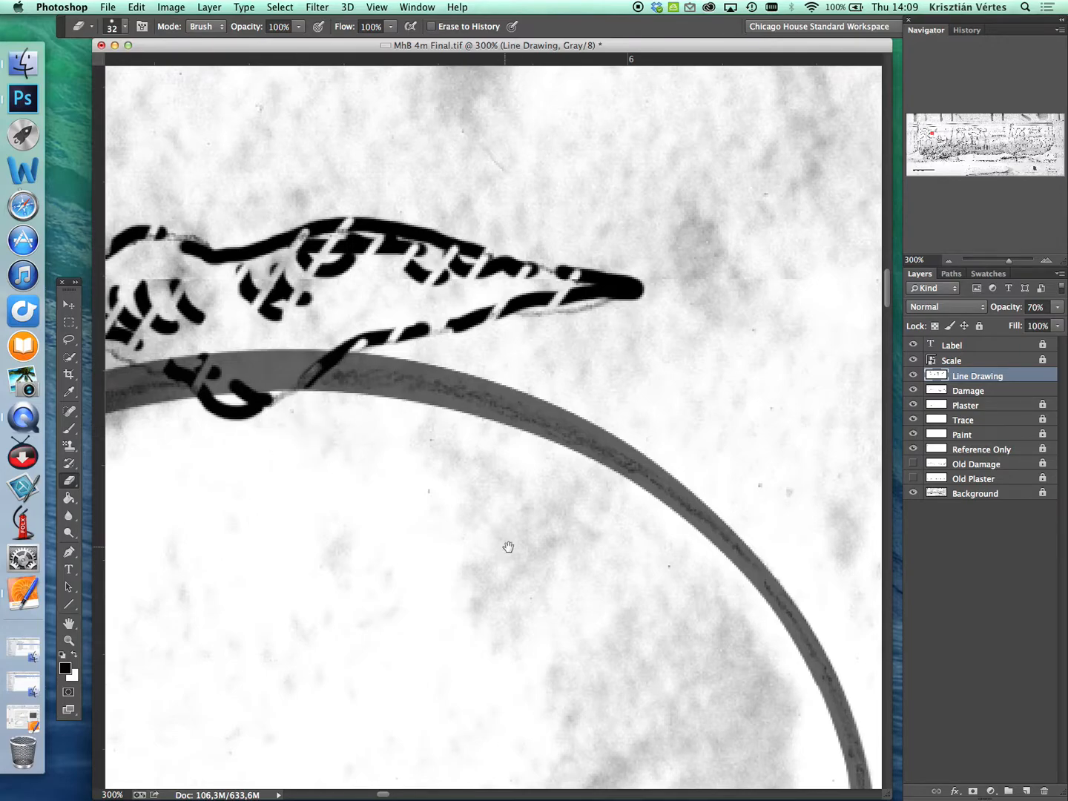
pyautogui.moveTo(503, 543); pyautogui.dragTo(573, 536)
# - View the whole oval at 100% zoom and set the Line Drawing layer's opacity to 100%
pyautogui.click(69, 642)
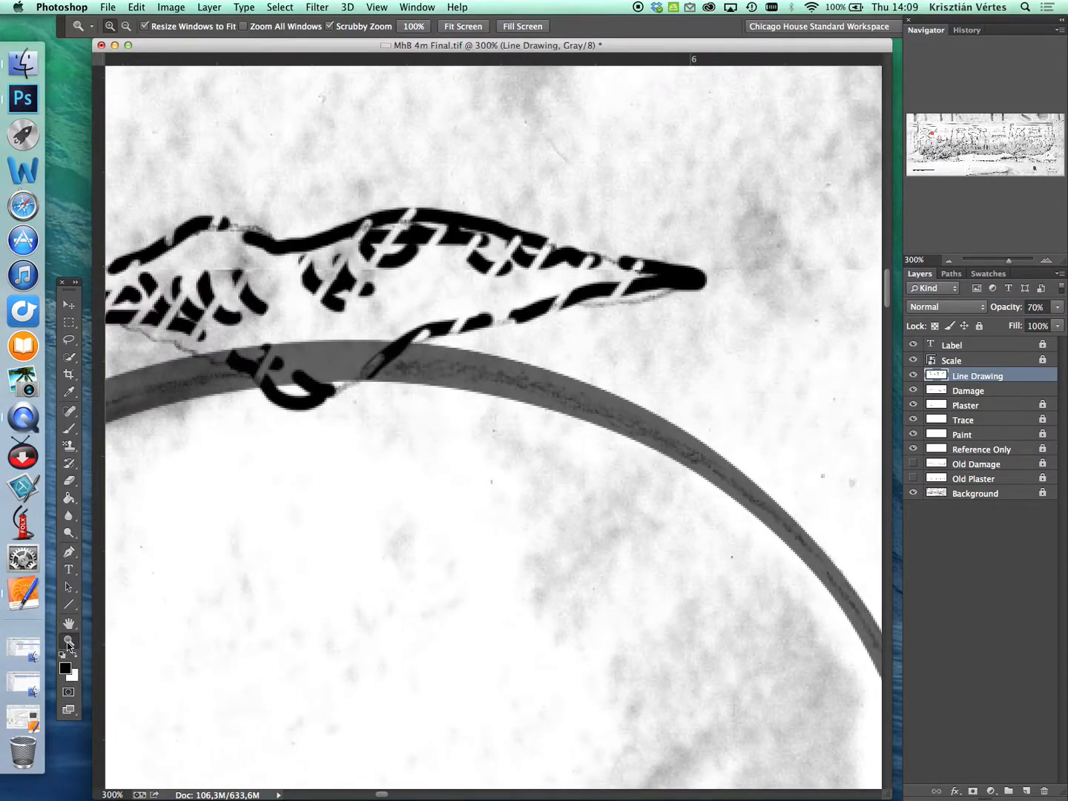
pyautogui.click(950, 259)
pyautogui.click(950, 260)
pyautogui.click(949, 260)
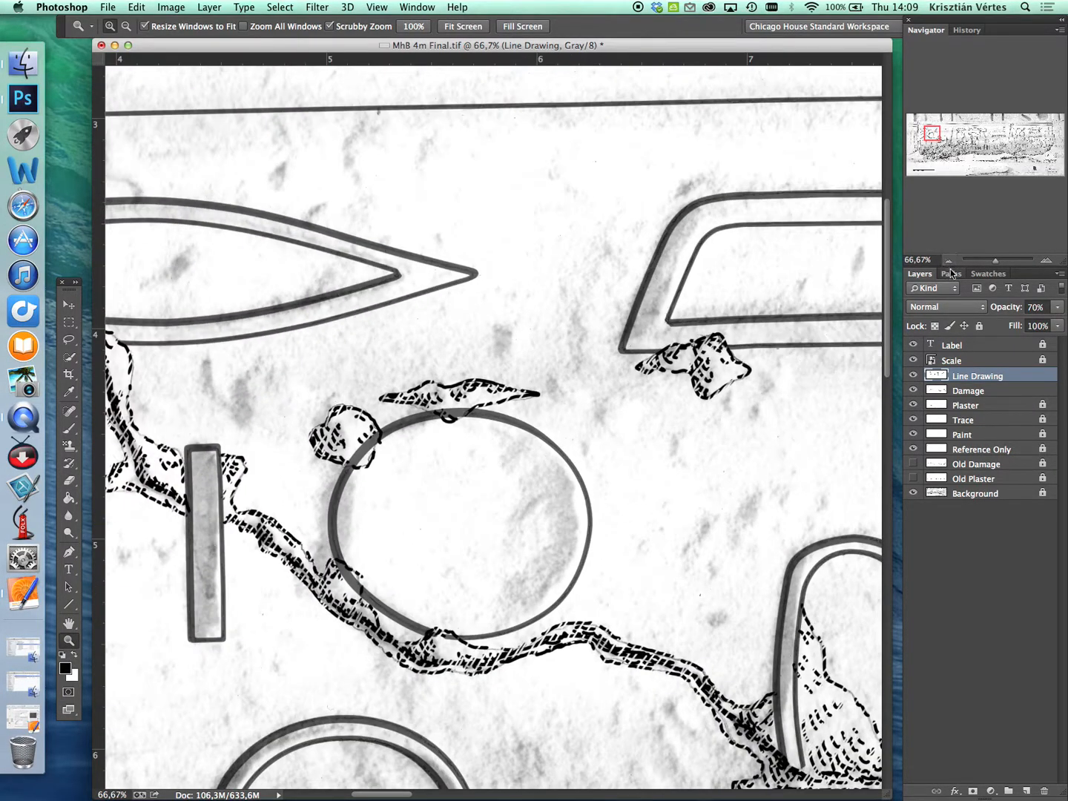
pyautogui.click(1046, 261)
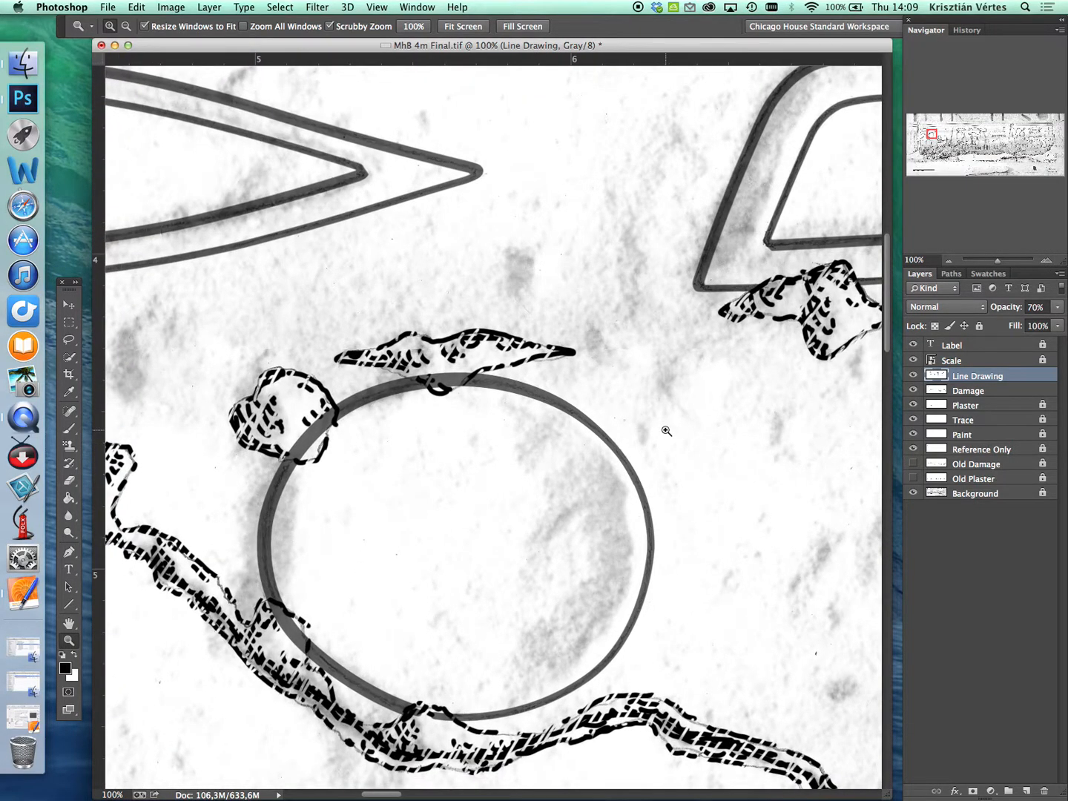
pyautogui.click(1058, 307)
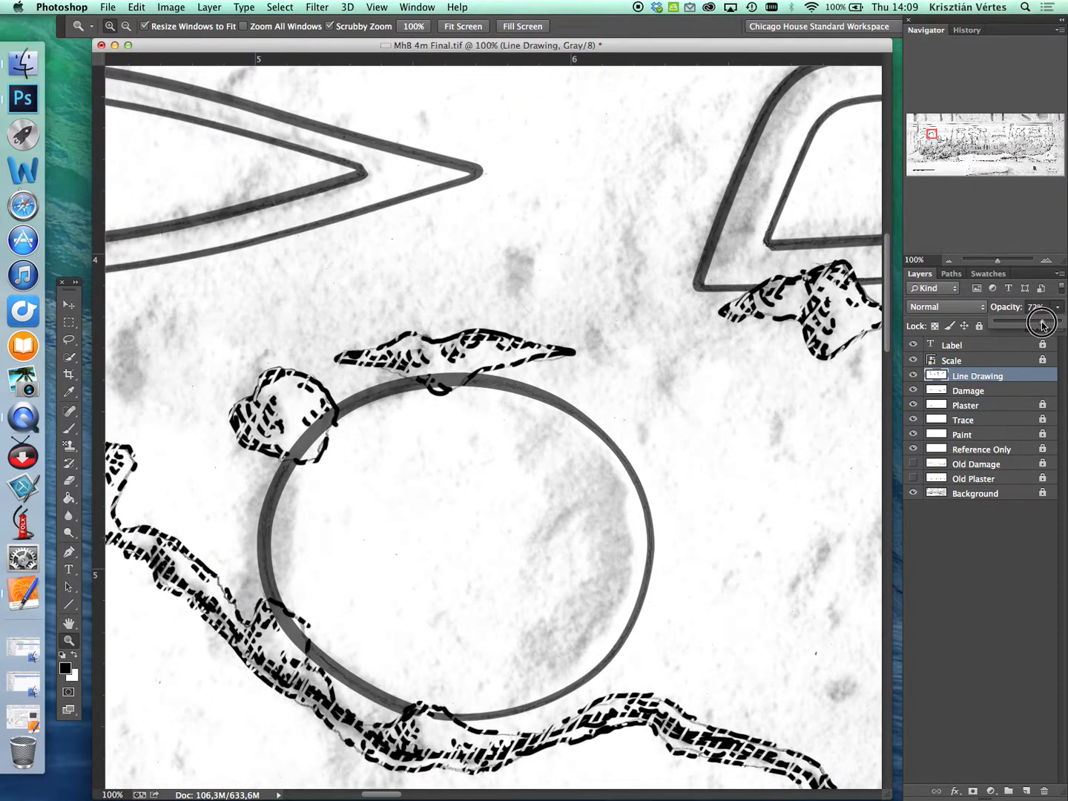
pyautogui.moveTo(1043, 322); pyautogui.dragTo(1060, 321)
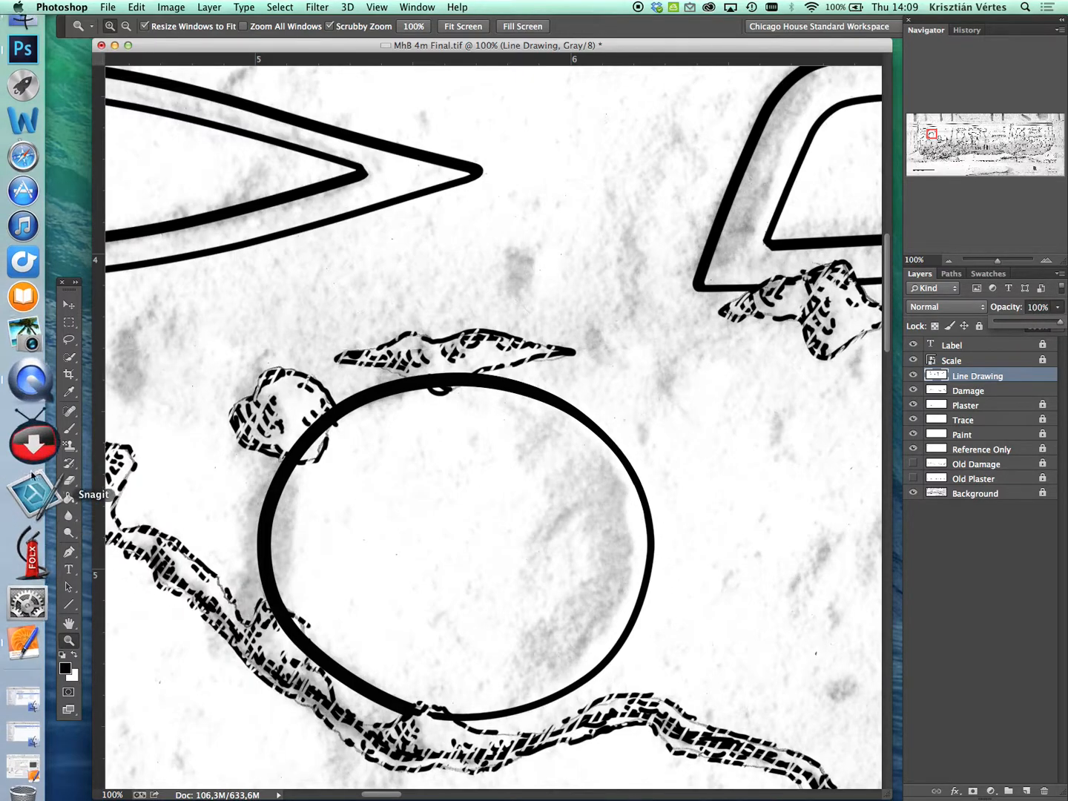
pyautogui.click(34, 424)
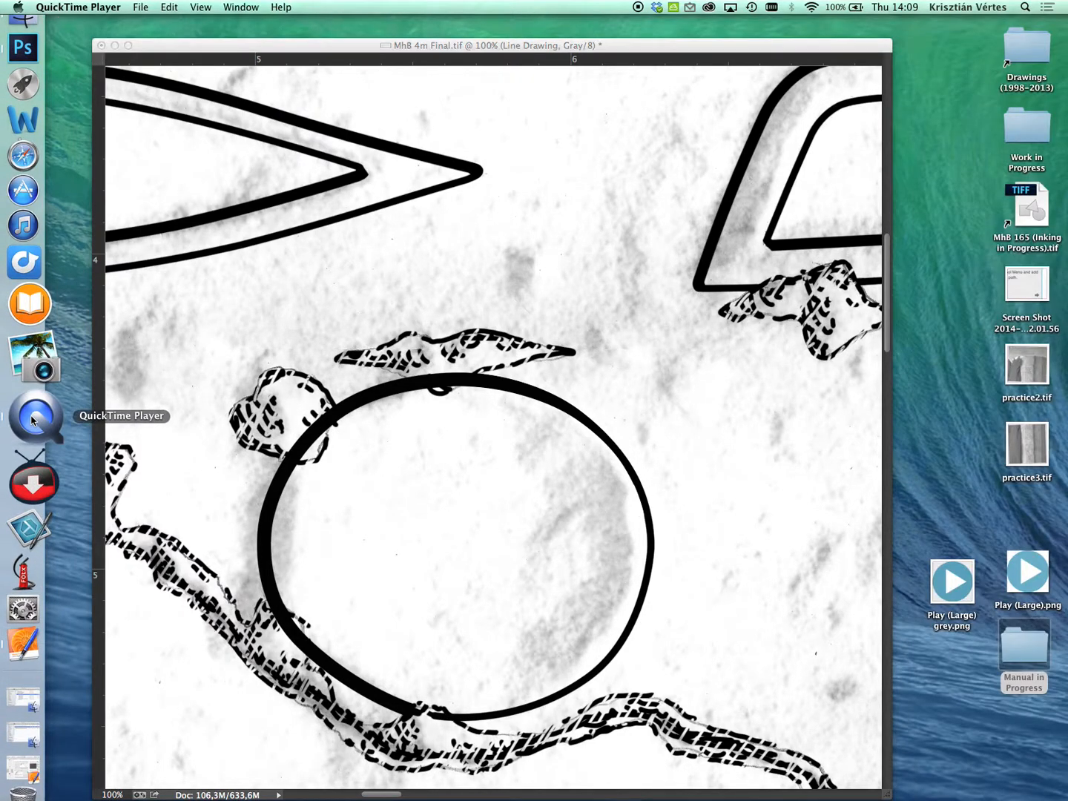